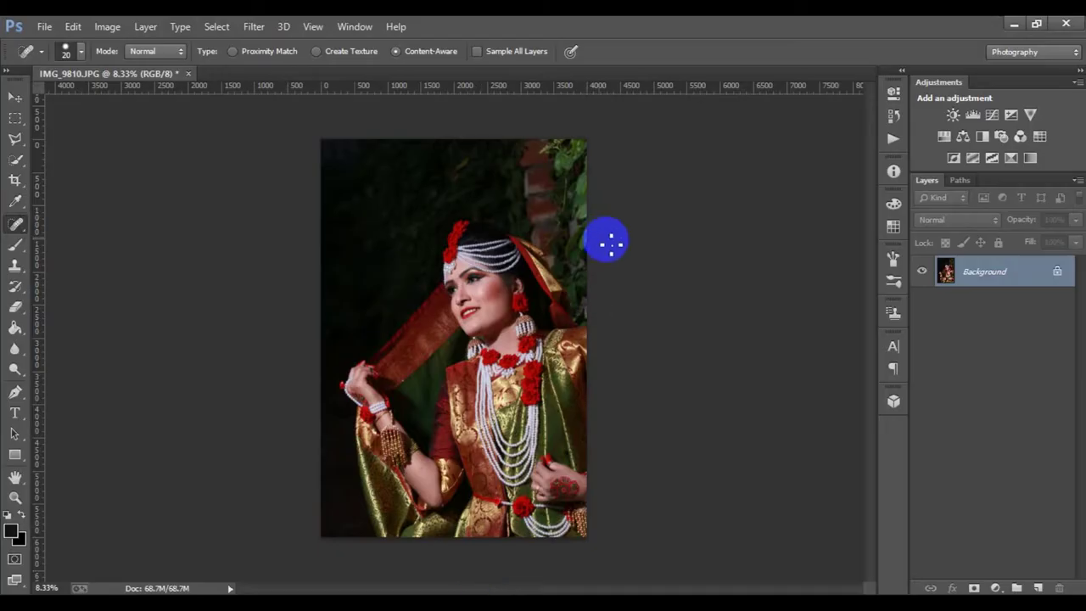
Duplicate the Background layer of IMG_9810.JPG into a Background copy layer.
{"action": "left_click", "coordinate": [992, 275]}
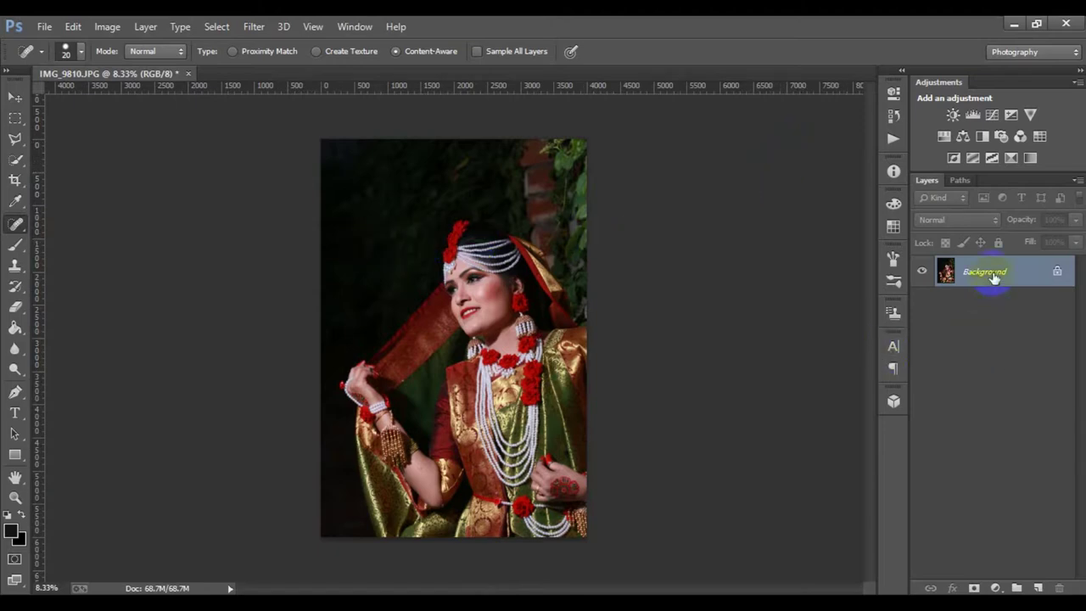
{"action": "left_click_drag", "start_coordinate": [994, 278], "coordinate": [1038, 588]}
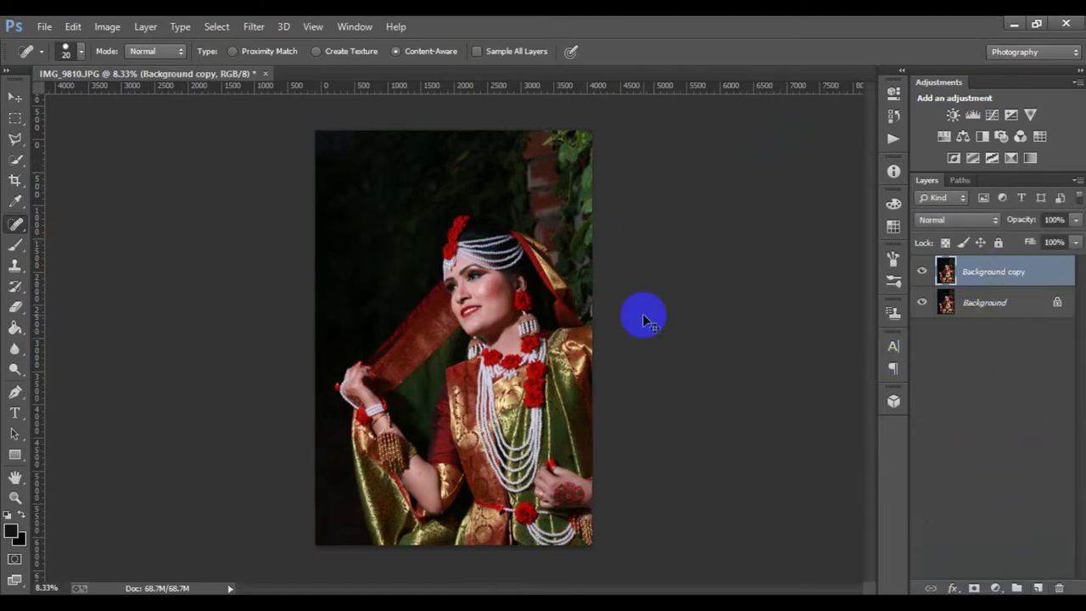
Spot-heal the small blemishes across the bride's cheek, from upper to outer and lower cheek.
{"action": "scroll", "coordinate": [643, 318], "scroll_direction": "up", "scroll_amount": 5}
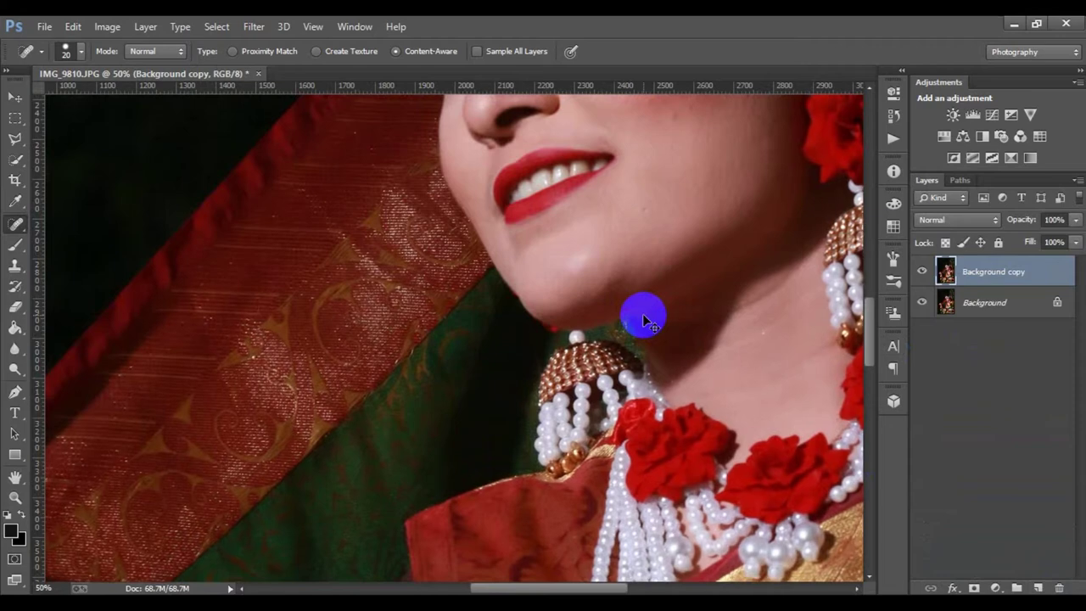
{"action": "scroll", "coordinate": [643, 318], "scroll_direction": "up", "scroll_amount": 2}
{"action": "scroll", "coordinate": [465, 382], "scroll_direction": "down", "scroll_amount": 5}
{"action": "scroll", "coordinate": [538, 296], "scroll_direction": "up", "scroll_amount": 5}
{"action": "left_click_drag", "start_coordinate": [538, 296], "coordinate": [676, 224]}
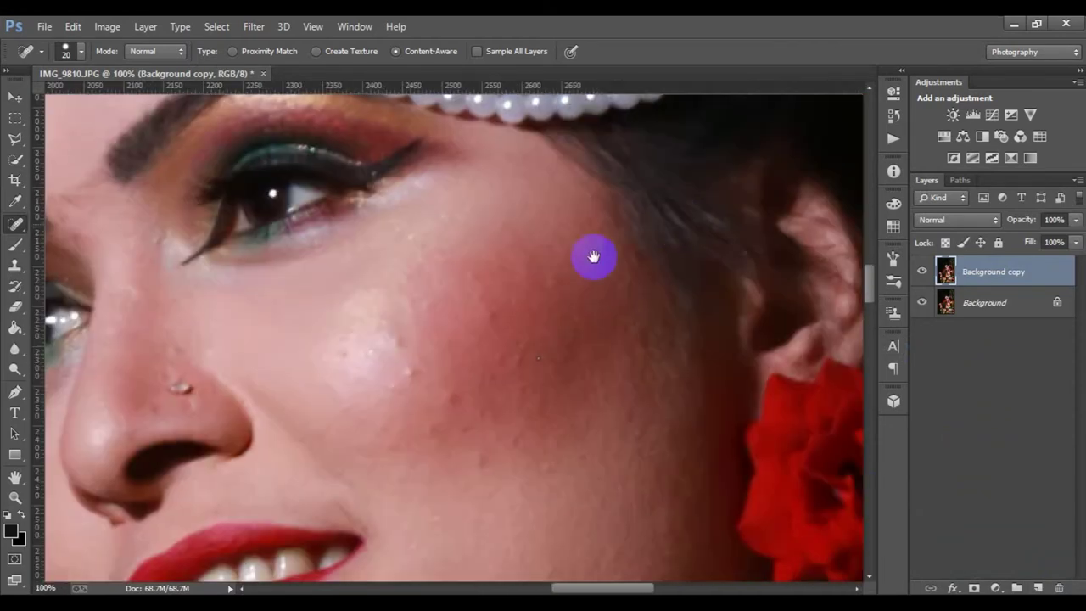
{"action": "left_click_drag", "start_coordinate": [594, 256], "coordinate": [630, 241]}
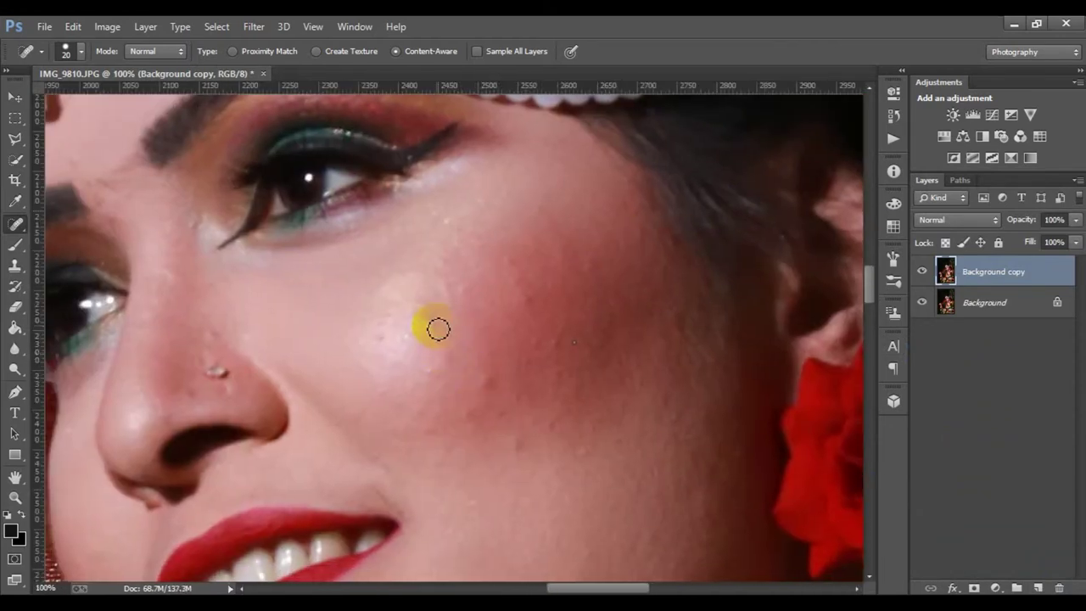
{"action": "left_click", "coordinate": [459, 289]}
{"action": "left_click", "coordinate": [447, 287]}
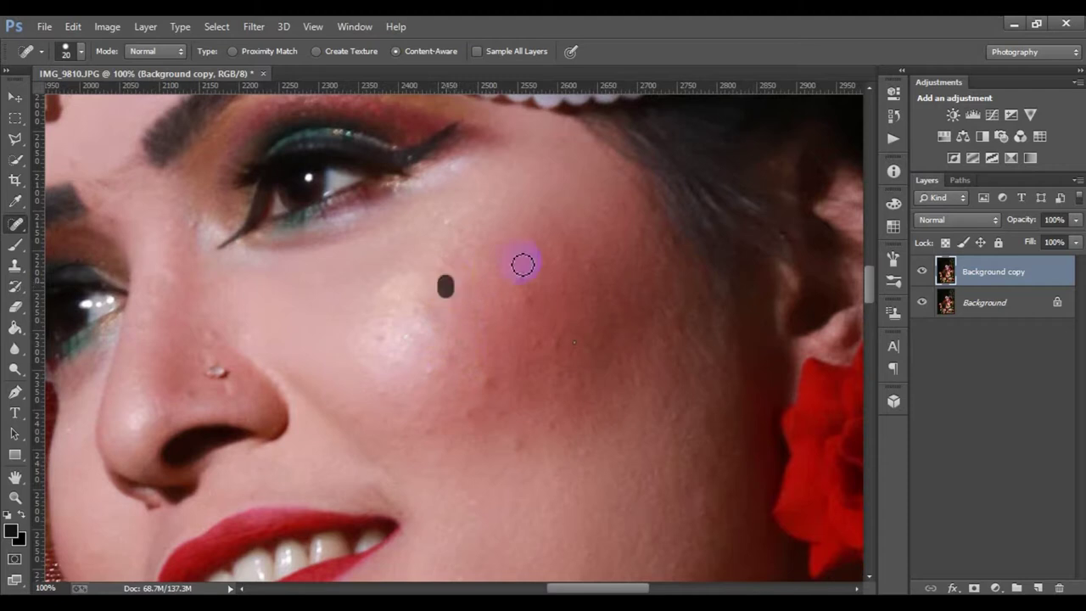
{"action": "left_click", "coordinate": [515, 279]}
{"action": "left_click", "coordinate": [453, 290]}
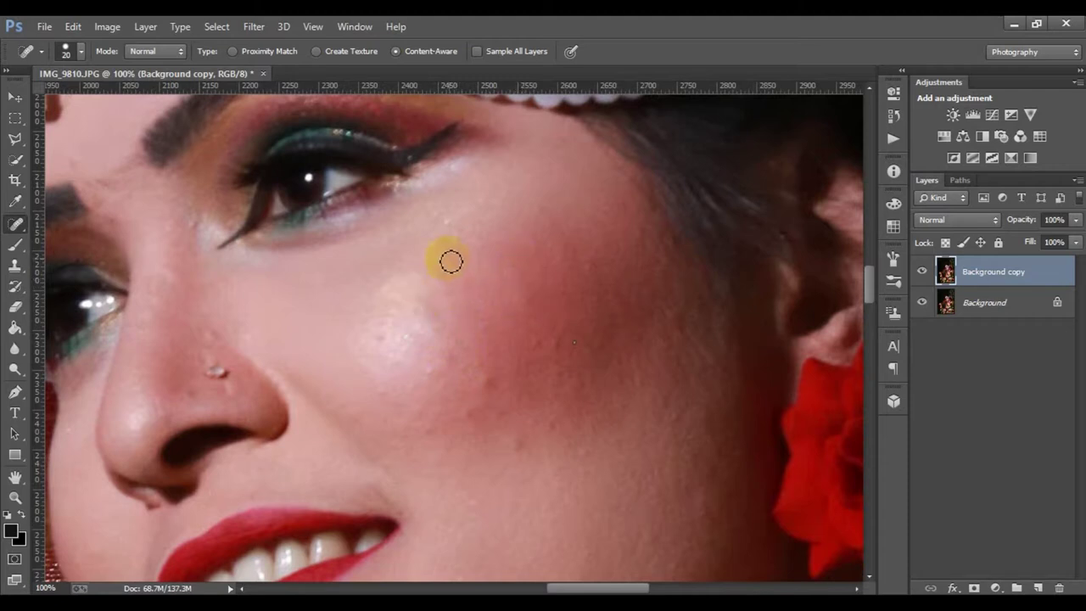
{"action": "left_click", "coordinate": [443, 269]}
{"action": "left_click", "coordinate": [376, 337]}
{"action": "left_click", "coordinate": [415, 306]}
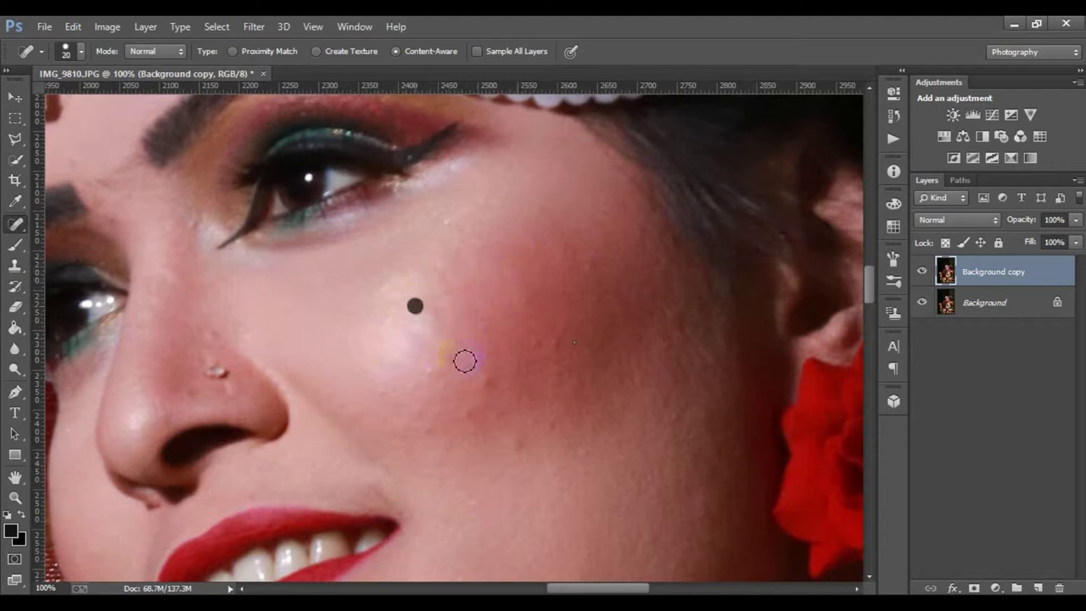
{"action": "left_click", "coordinate": [491, 385]}
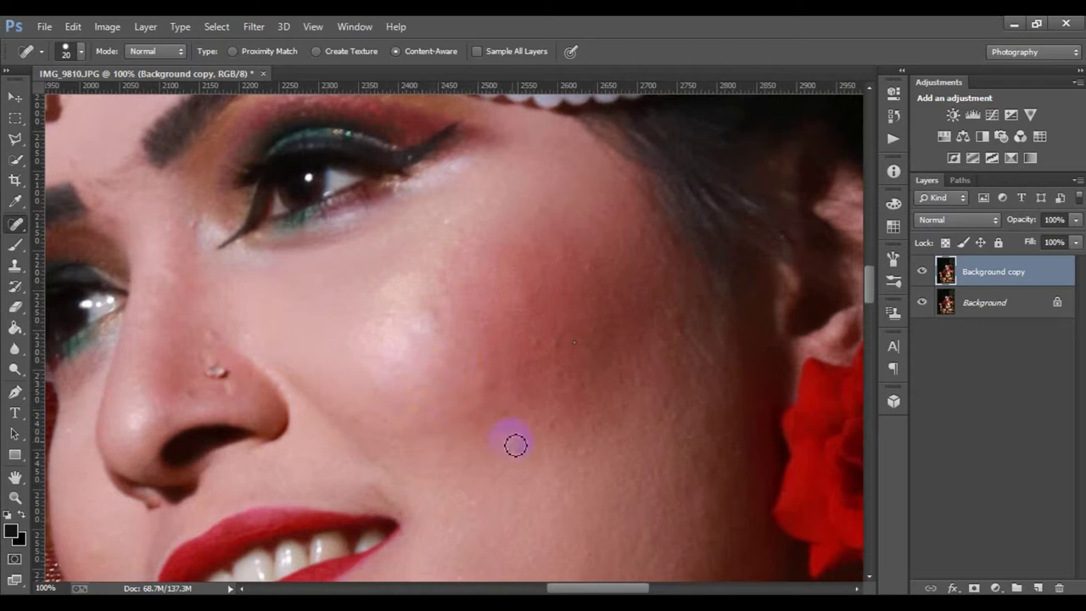
{"action": "left_click", "coordinate": [555, 419]}
{"action": "left_click", "coordinate": [516, 393]}
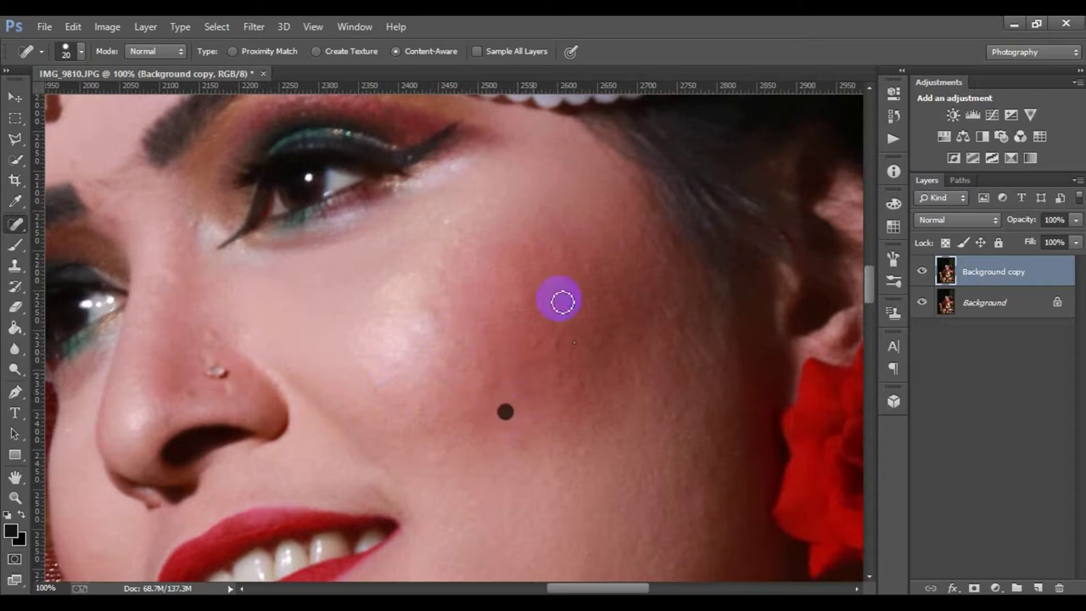
{"action": "left_click", "coordinate": [547, 340]}
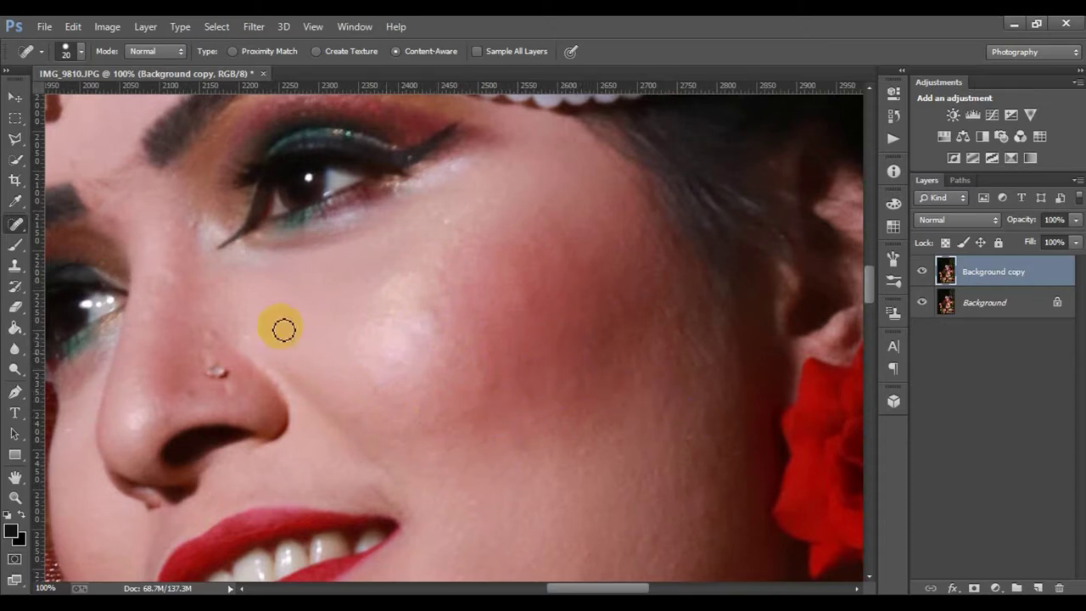
Spot-heal blemishes on the forehead, beside the eye corner, near the nostril and nose stud, and on the chin.
{"action": "left_click_drag", "start_coordinate": [226, 305], "coordinate": [557, 455]}
{"action": "left_click", "coordinate": [396, 308]}
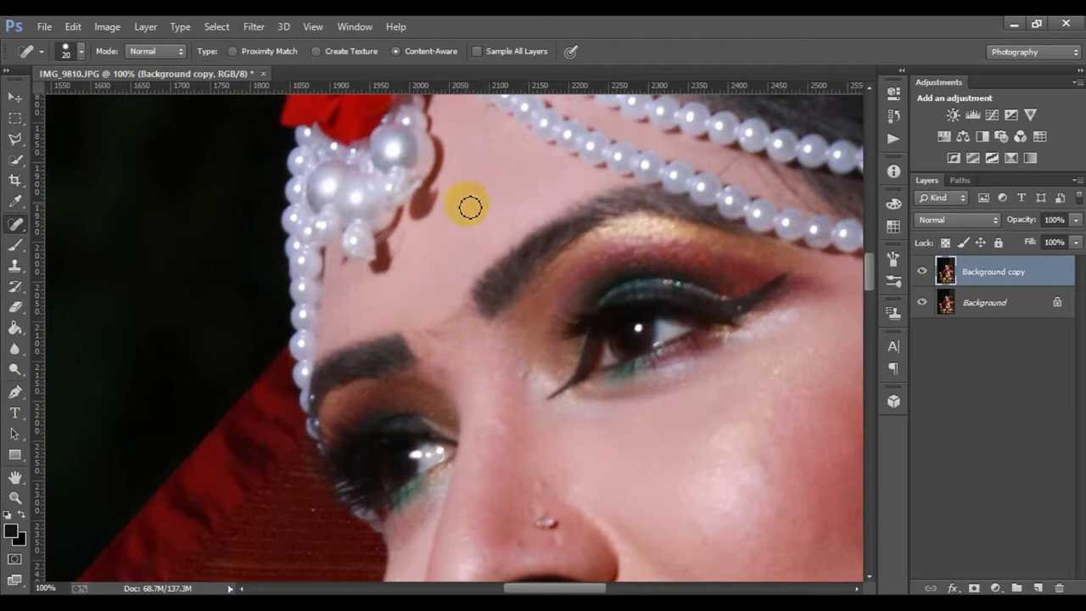
{"action": "scroll", "coordinate": [510, 306], "scroll_direction": "down", "scroll_amount": 3}
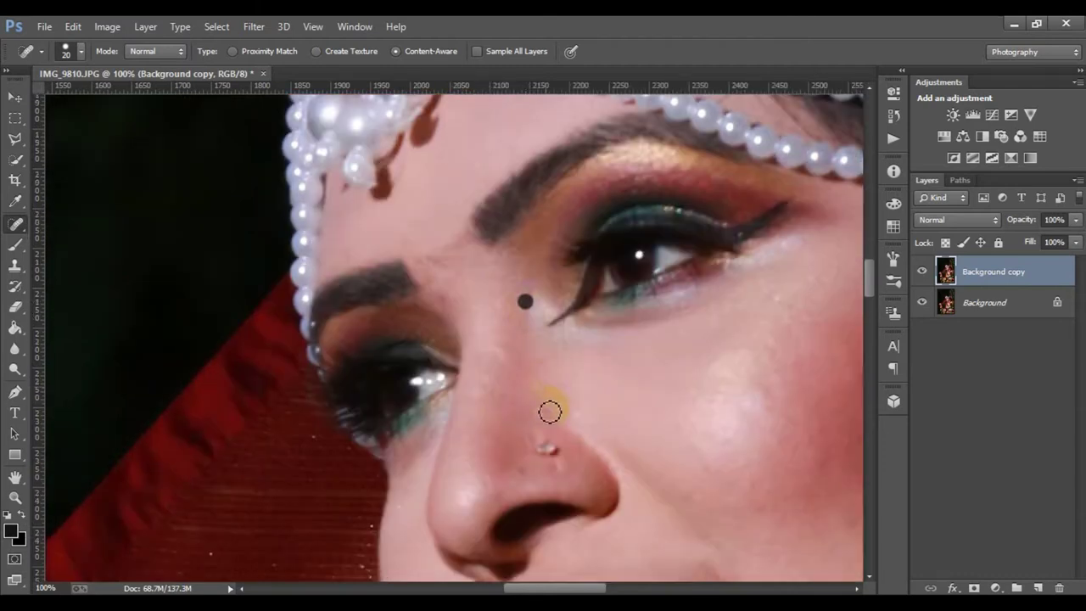
{"action": "left_click", "coordinate": [496, 500]}
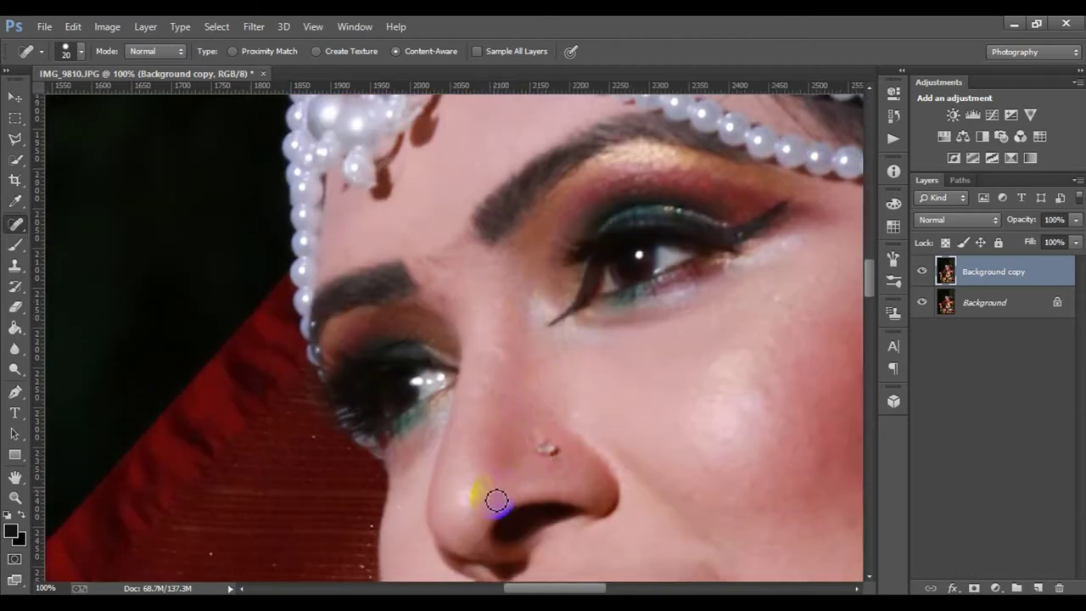
{"action": "left_click", "coordinate": [478, 365]}
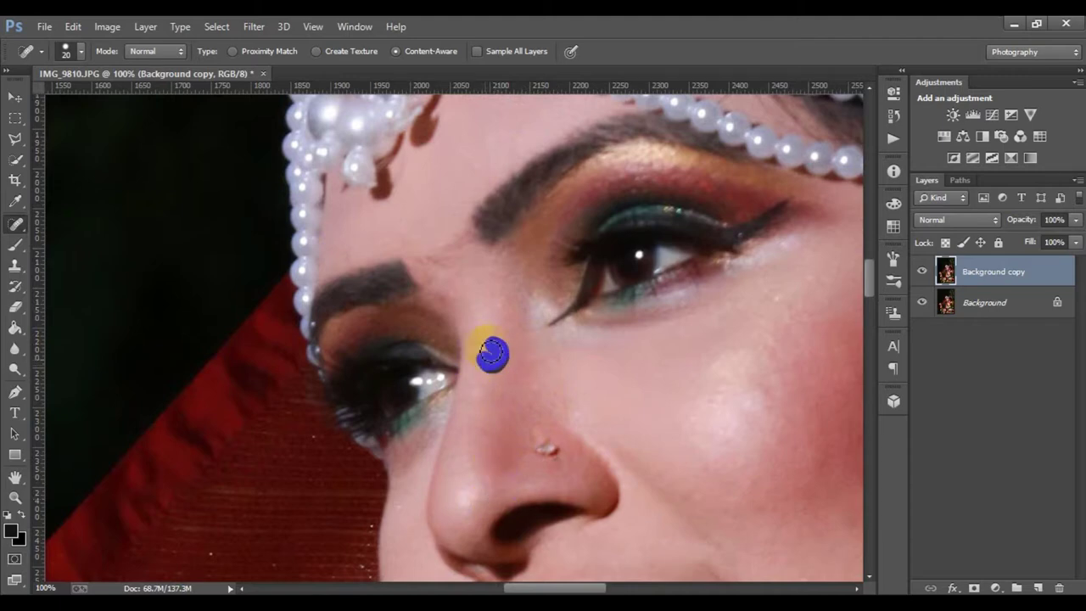
{"action": "left_click", "coordinate": [594, 444]}
{"action": "scroll", "coordinate": [574, 388], "scroll_direction": "down", "scroll_amount": 5}
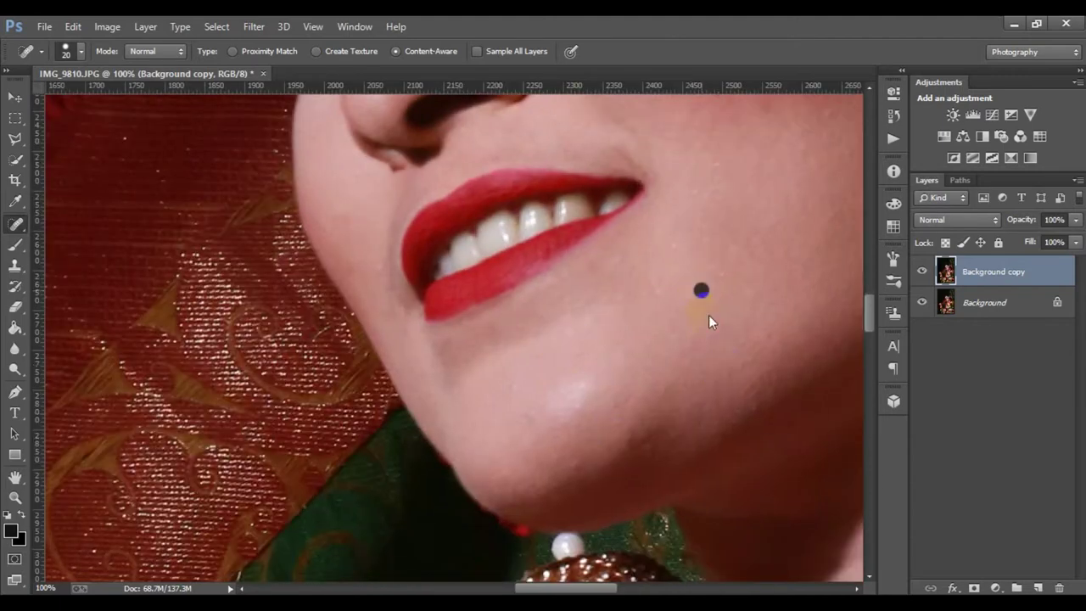
{"action": "left_click", "coordinate": [645, 436]}
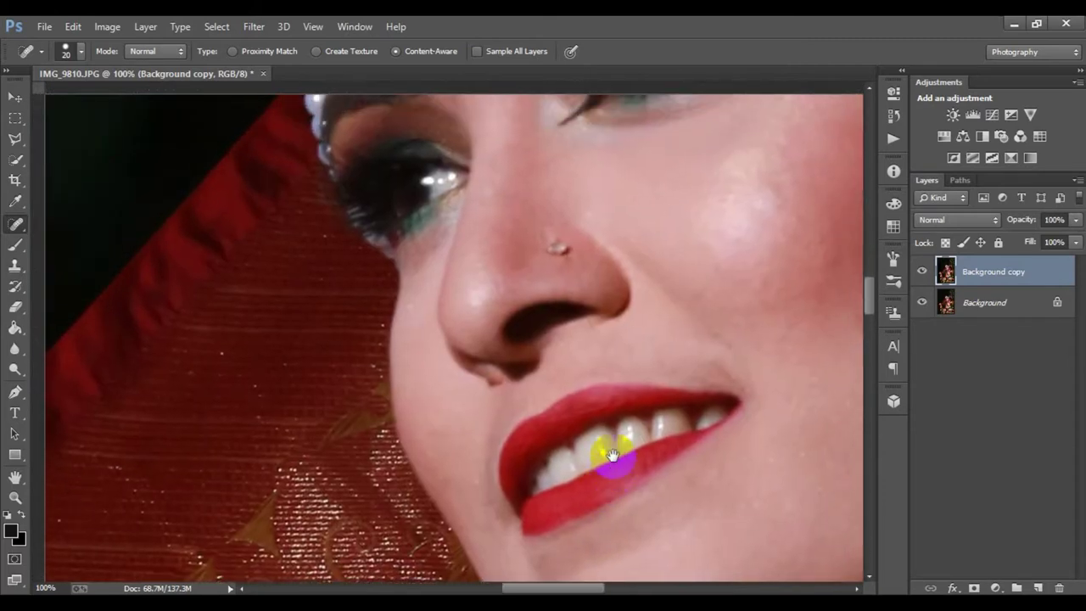
{"action": "left_click_drag", "start_coordinate": [545, 394], "coordinate": [502, 462]}
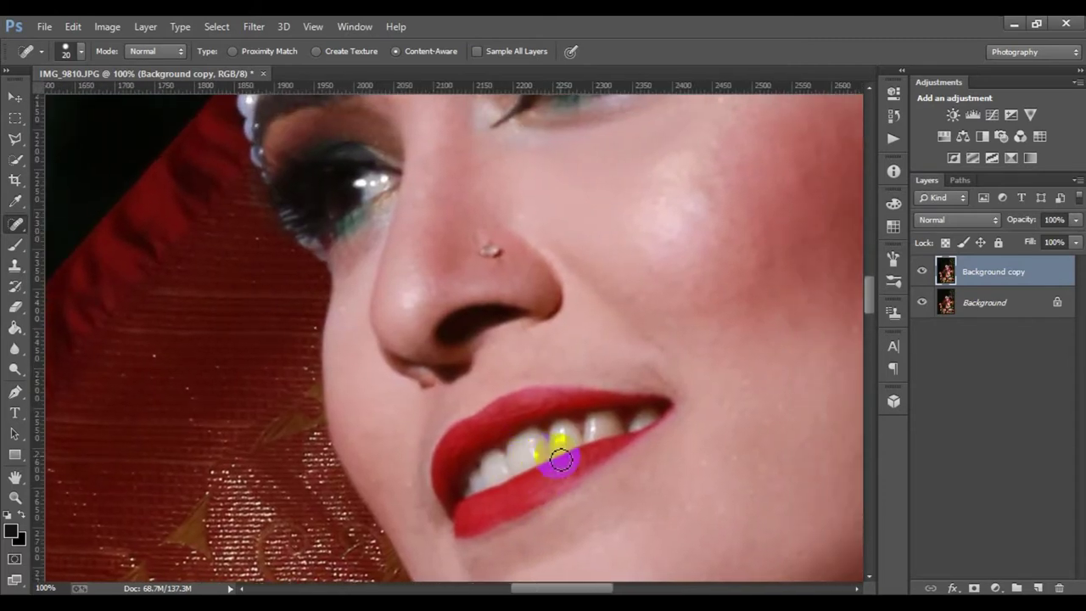
{"action": "left_click", "coordinate": [254, 27]}
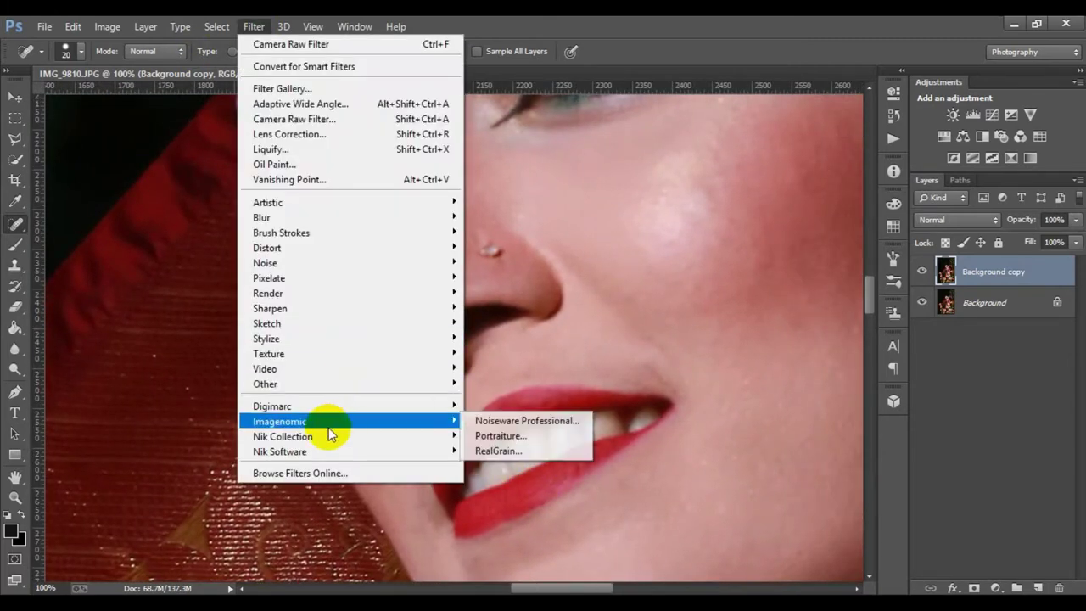
Apply Noiseware Professional with Default settings (luminance 70%, color 80%) to the Background copy layer.
{"action": "left_click", "coordinate": [560, 421]}
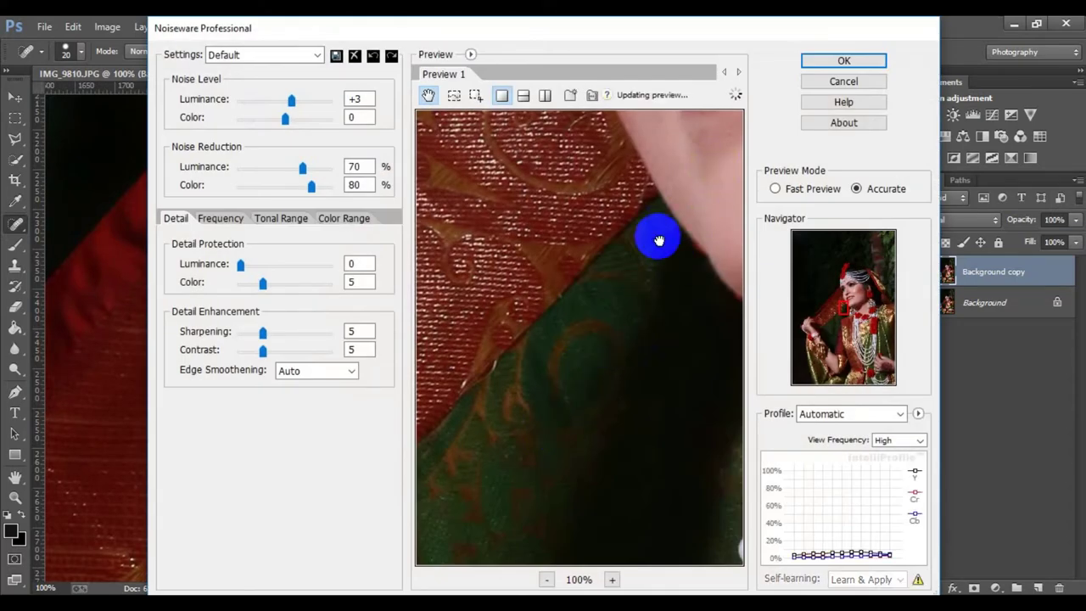
{"action": "left_click_drag", "start_coordinate": [657, 235], "coordinate": [535, 428]}
{"action": "left_click", "coordinate": [874, 61]}
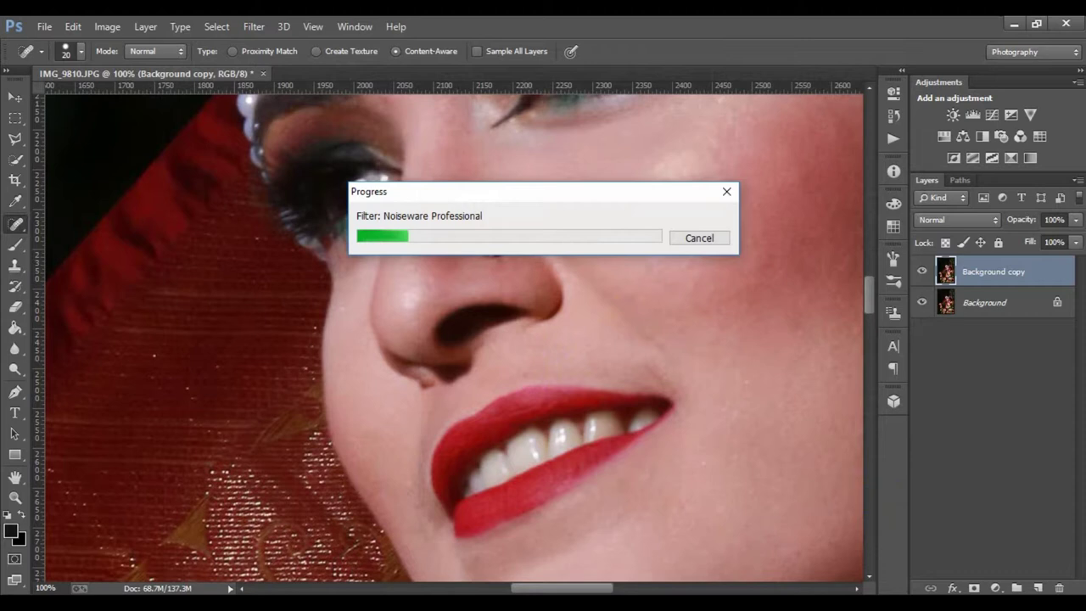
{"action": "left_click_drag", "start_coordinate": [628, 282], "coordinate": [563, 362]}
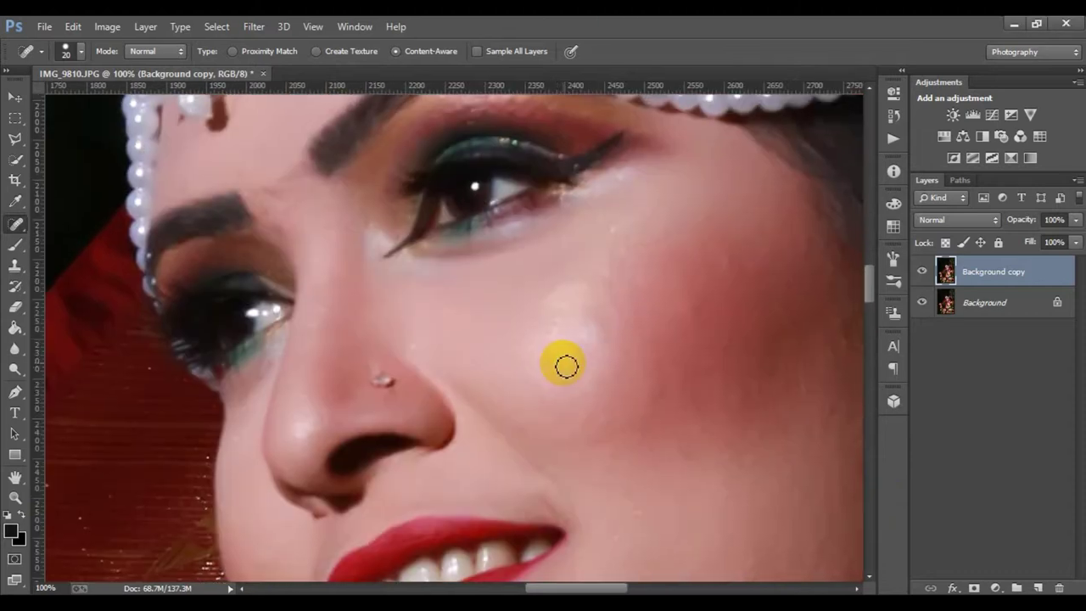
Merge the retouched copy into the Background, copy it to Layer 1, and invert Layer 1.
{"action": "key", "text": "ctrl+e"}
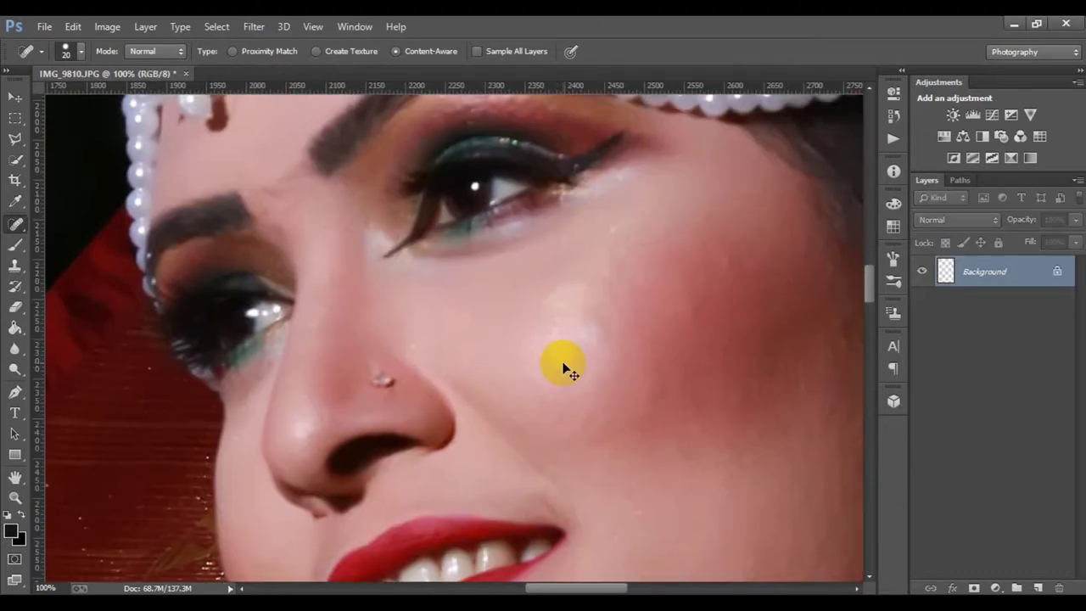
{"action": "key", "text": "ctrl+j"}
{"action": "key", "text": "ctrl+i"}
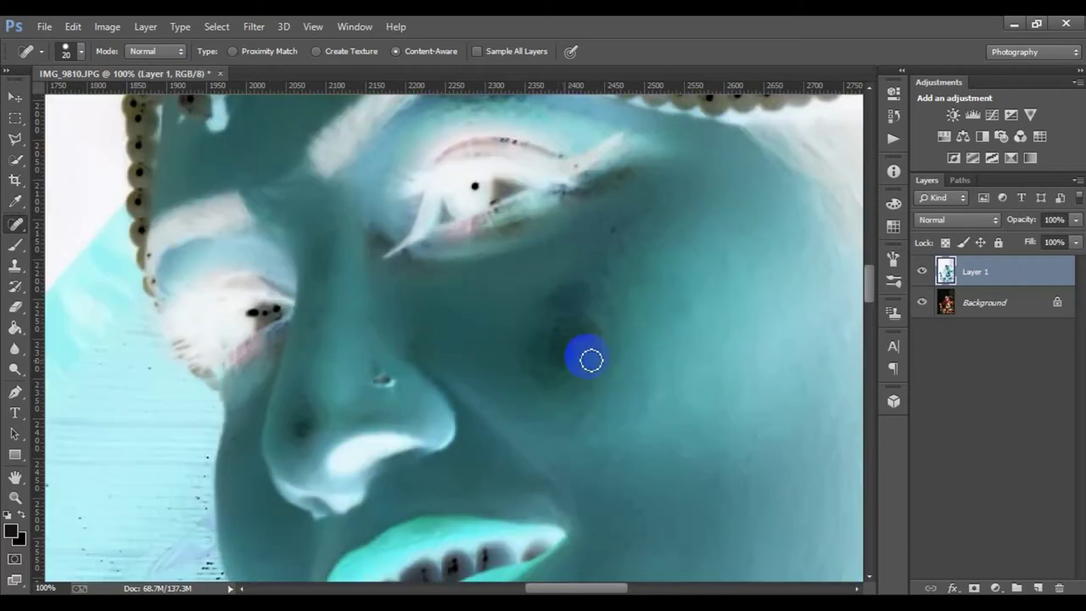
Apply a 19.6-pixel High Pass to Layer 1 and set its blend mode to Vivid Light.
{"action": "left_click", "coordinate": [255, 26]}
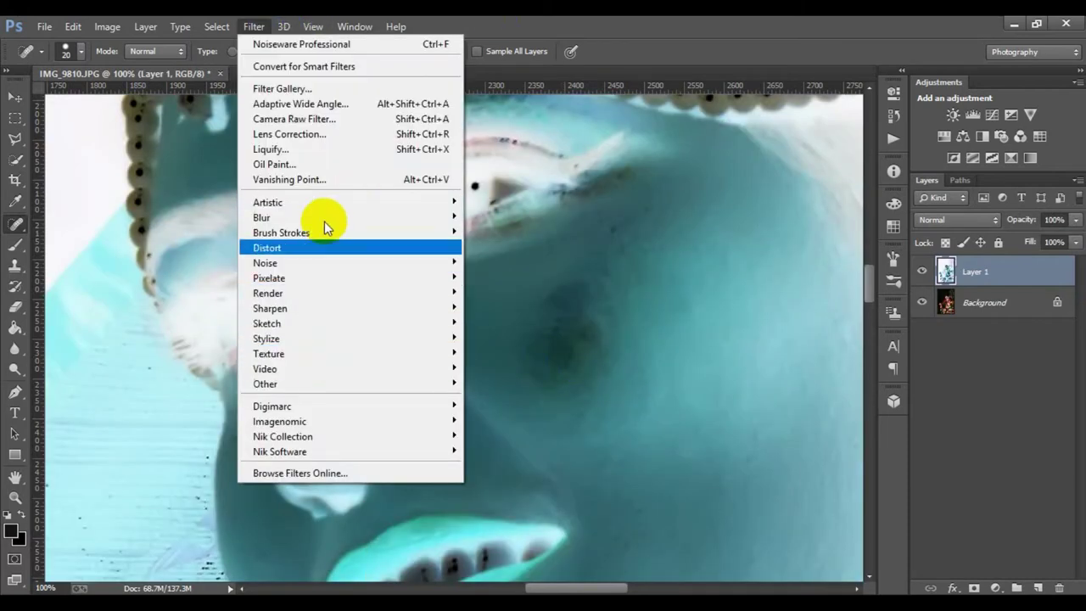
{"action": "mouse_move", "coordinate": [348, 384]}
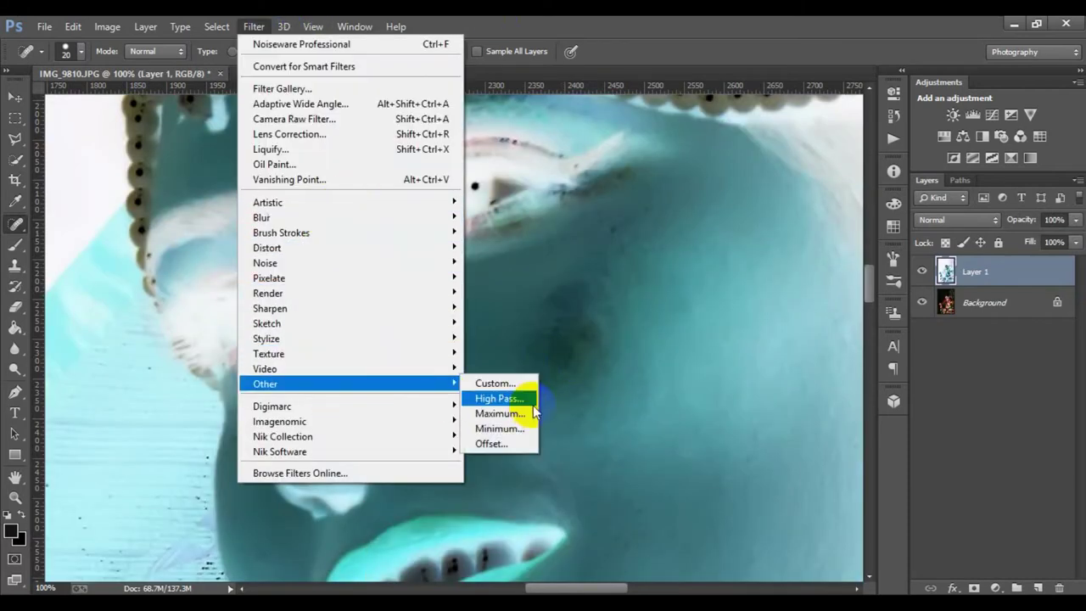
{"action": "left_click", "coordinate": [533, 402]}
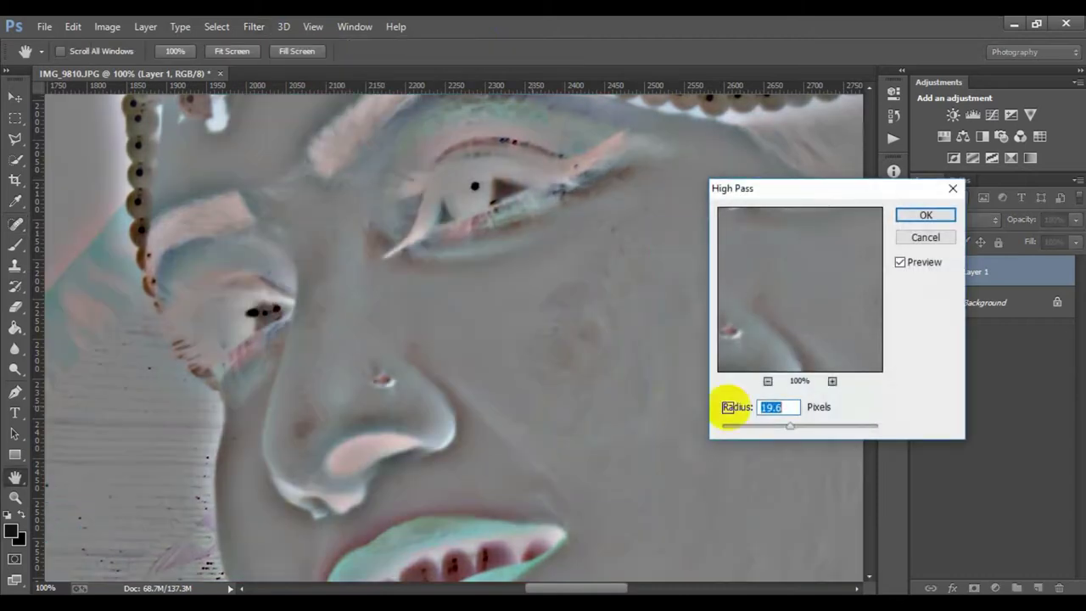
{"action": "left_click", "coordinate": [923, 217]}
{"action": "key", "text": "j"}
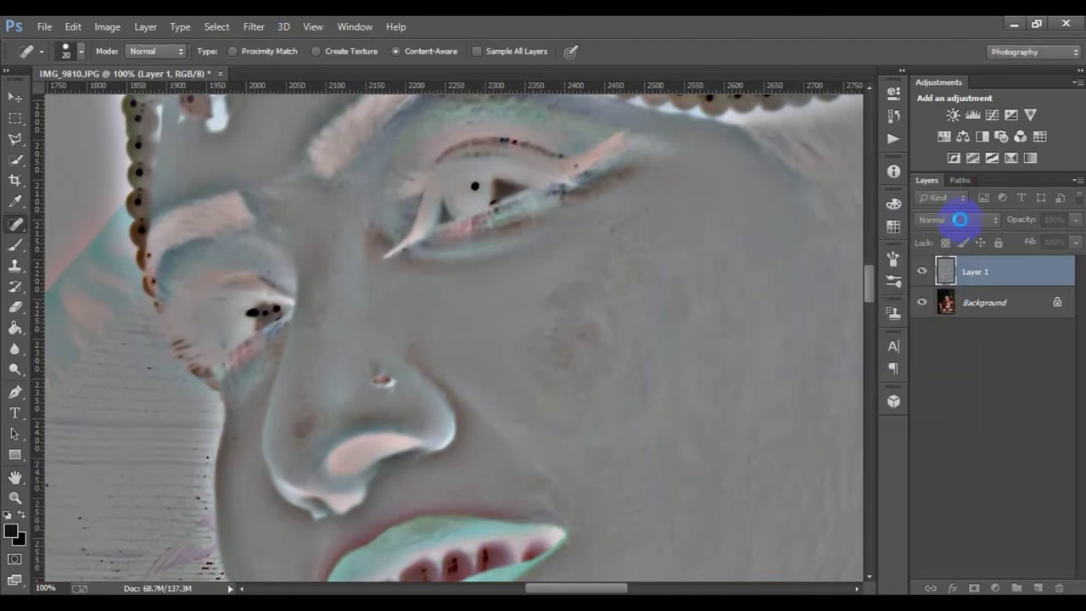
{"action": "left_click", "coordinate": [959, 219]}
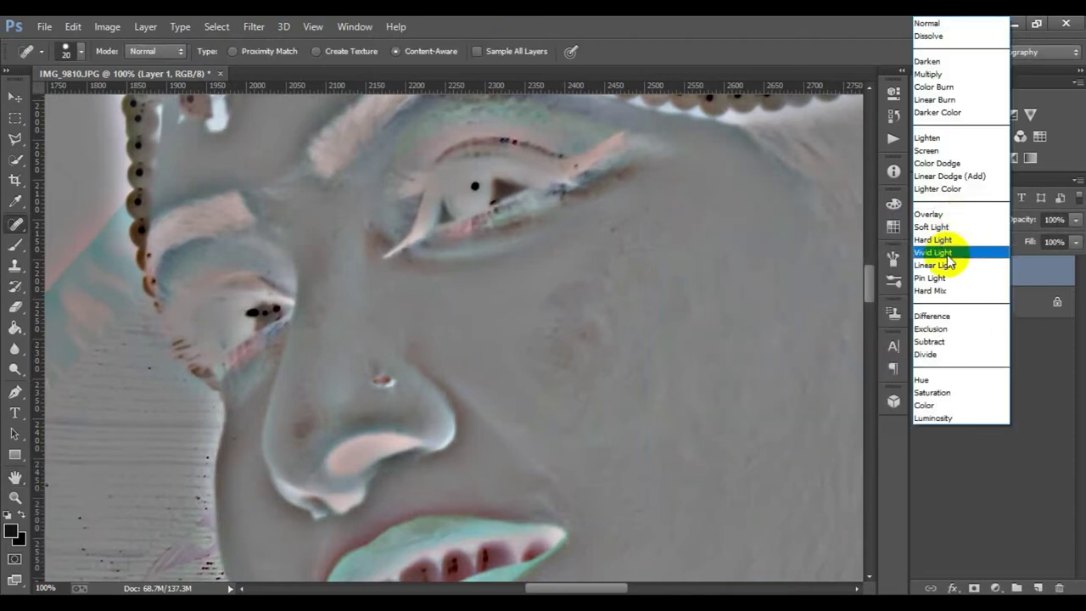
{"action": "left_click", "coordinate": [951, 259]}
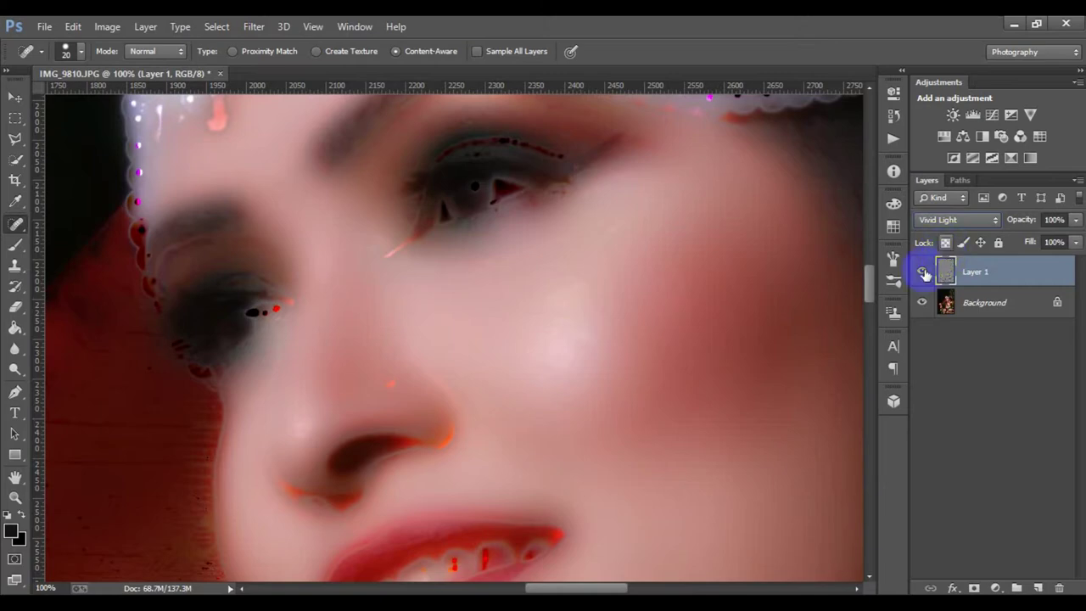
{"action": "scroll", "coordinate": [374, 353], "scroll_direction": "down", "scroll_amount": 1}
{"action": "scroll", "coordinate": [375, 353], "scroll_direction": "down", "scroll_amount": 3}
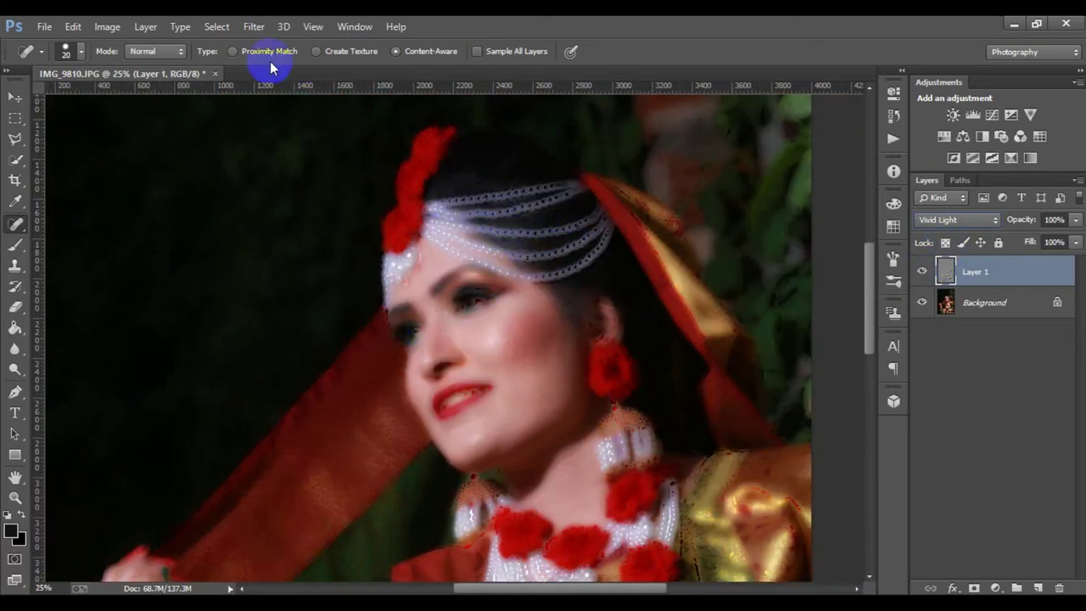
Blur Layer 1 with a 3.1-pixel Gaussian Blur.
{"action": "left_click", "coordinate": [253, 27]}
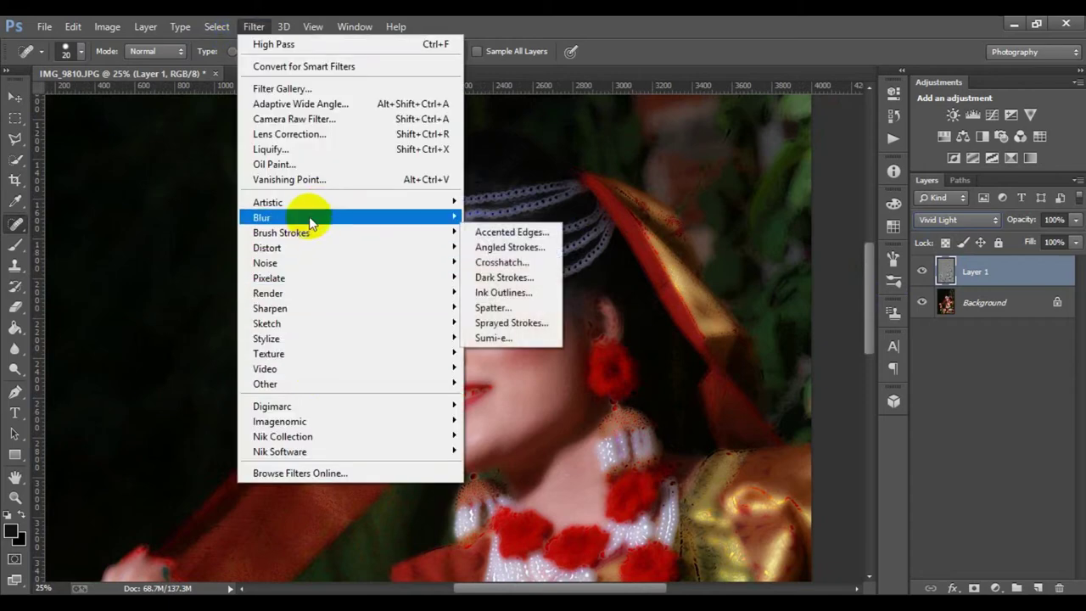
{"action": "mouse_move", "coordinate": [261, 217]}
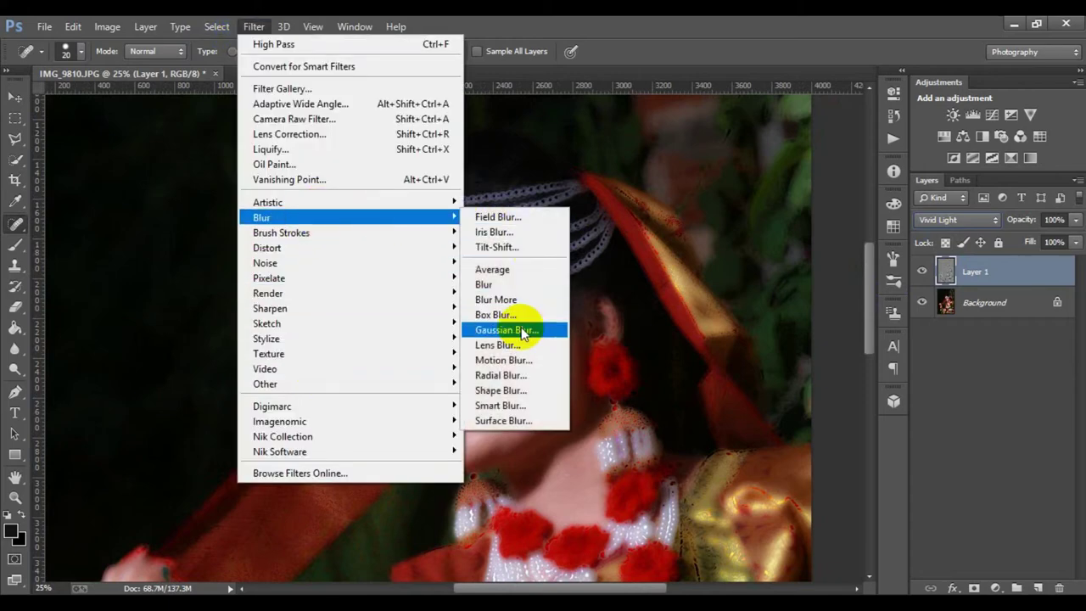
{"action": "left_click", "coordinate": [522, 331]}
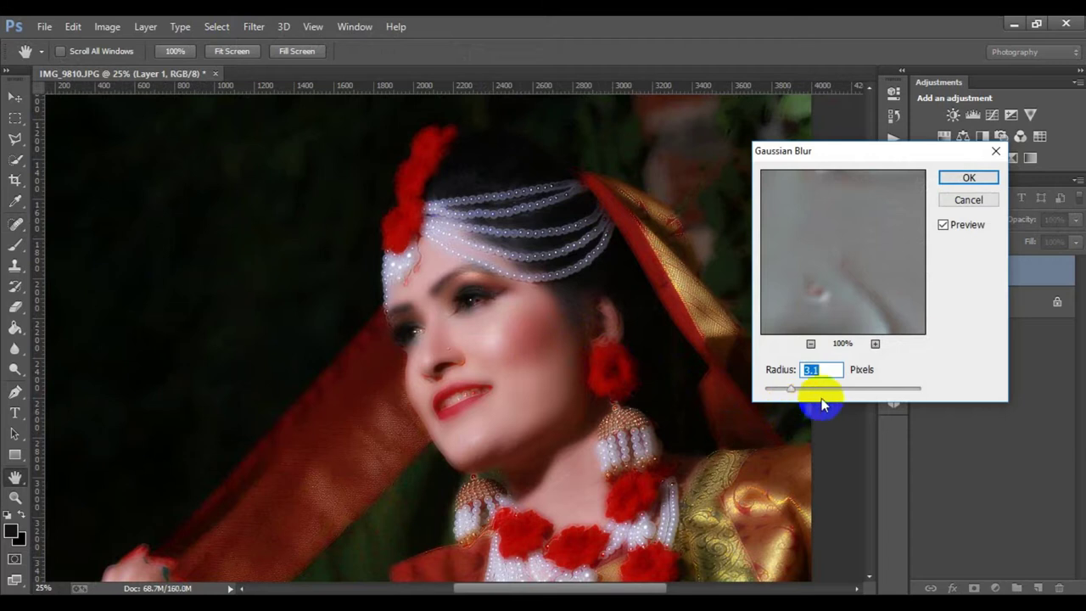
{"action": "left_click", "coordinate": [966, 179]}
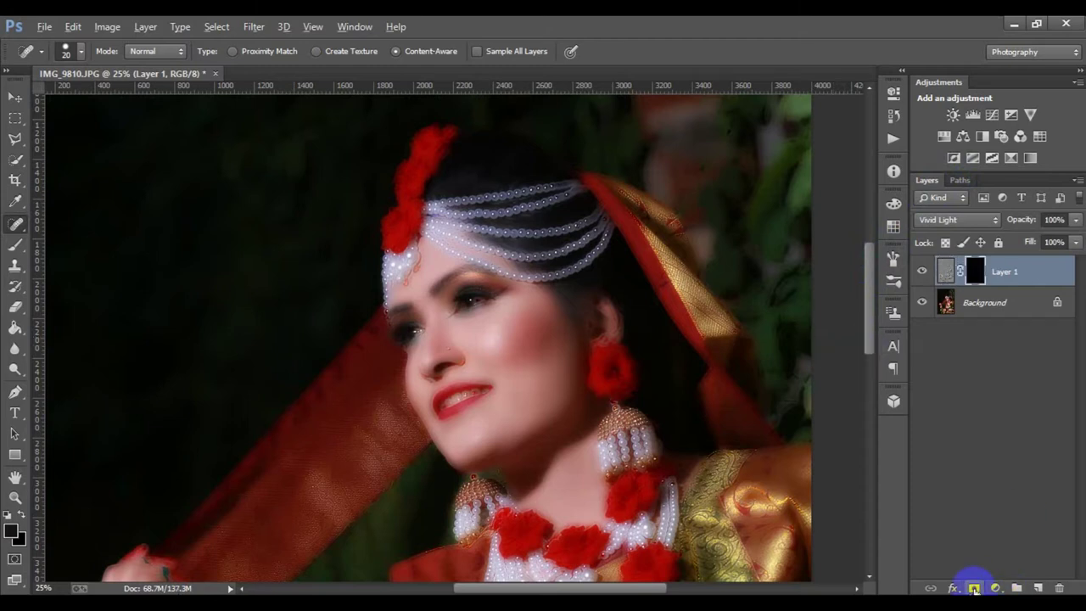
Target Layer 1's mask with an 83% opacity white brush and paint beside the nose and mouth.
{"action": "left_click", "coordinate": [15, 245]}
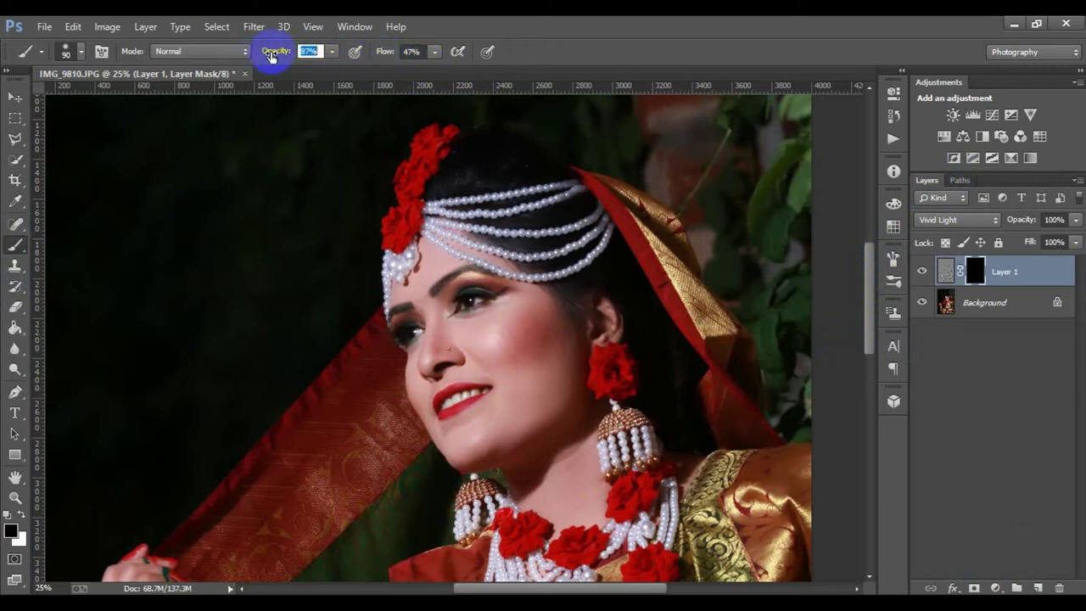
{"action": "left_click_drag", "start_coordinate": [271, 52], "coordinate": [268, 55]}
{"action": "left_click_drag", "start_coordinate": [433, 373], "coordinate": [441, 396]}
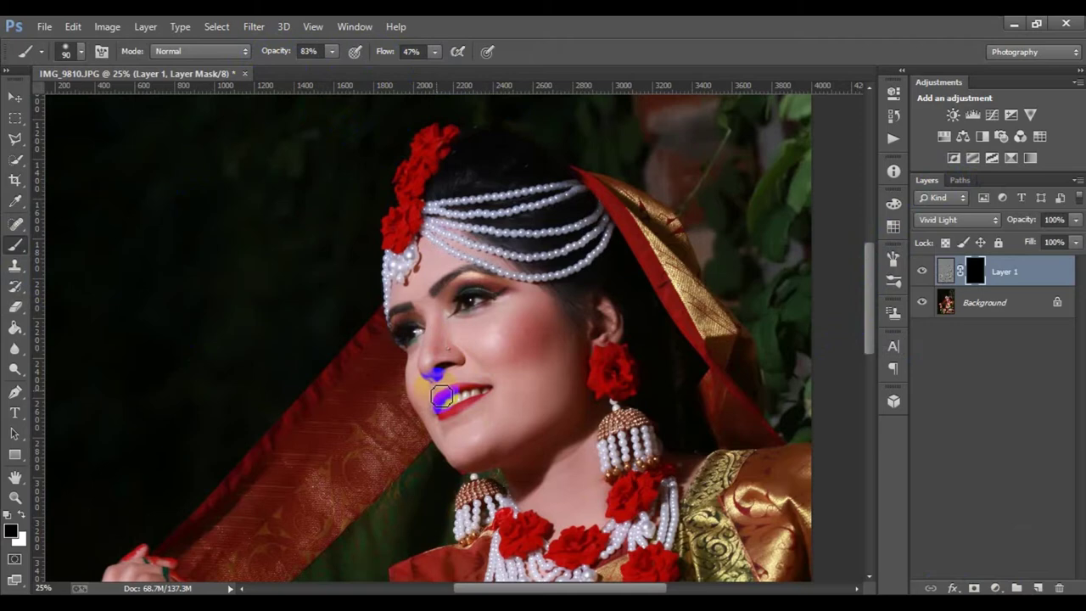
{"action": "scroll", "coordinate": [145, 354], "scroll_direction": "down", "scroll_amount": 5}
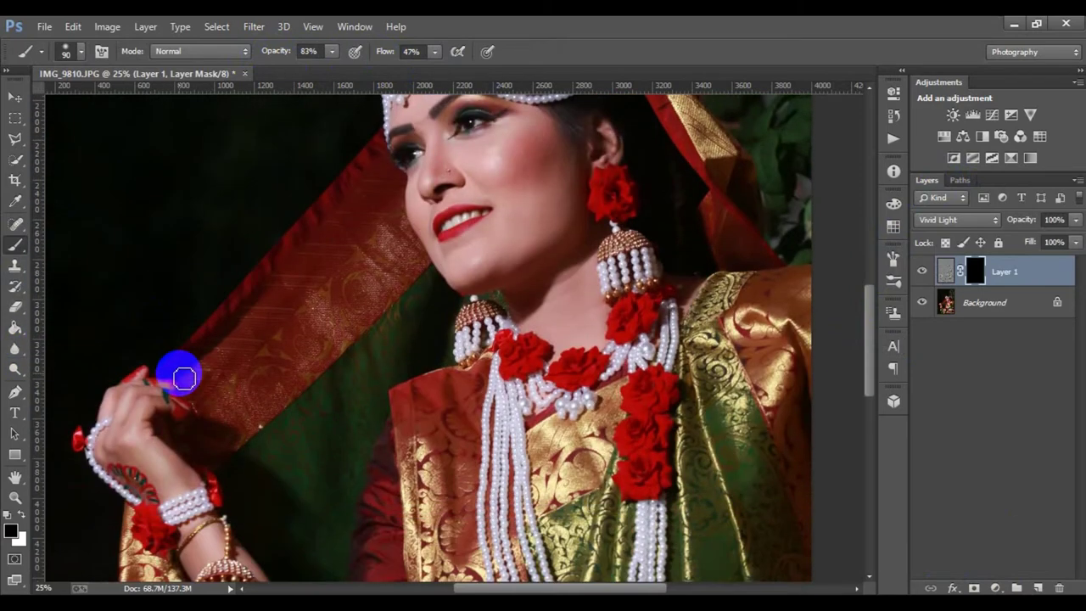
{"action": "left_click", "coordinate": [20, 513]}
{"action": "scroll", "coordinate": [565, 298], "scroll_direction": "up", "scroll_amount": 1}
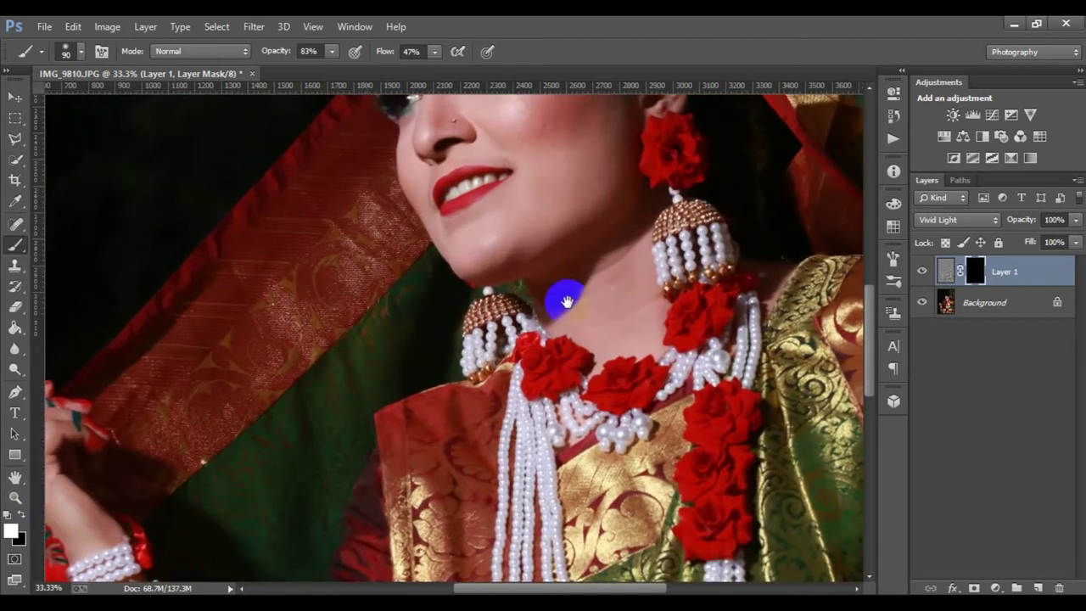
{"action": "left_click_drag", "start_coordinate": [565, 298], "coordinate": [538, 556]}
Paint the mask with a 150 brush over forehead, cheeks, jaw, neck, and around nose and lips.
{"action": "mouse_move", "coordinate": [388, 322]}
{"action": "left_mouse_down"}
{"action": "mouse_move", "coordinate": [359, 388]}
{"action": "mouse_move", "coordinate": [362, 460]}
{"action": "left_mouse_up"}
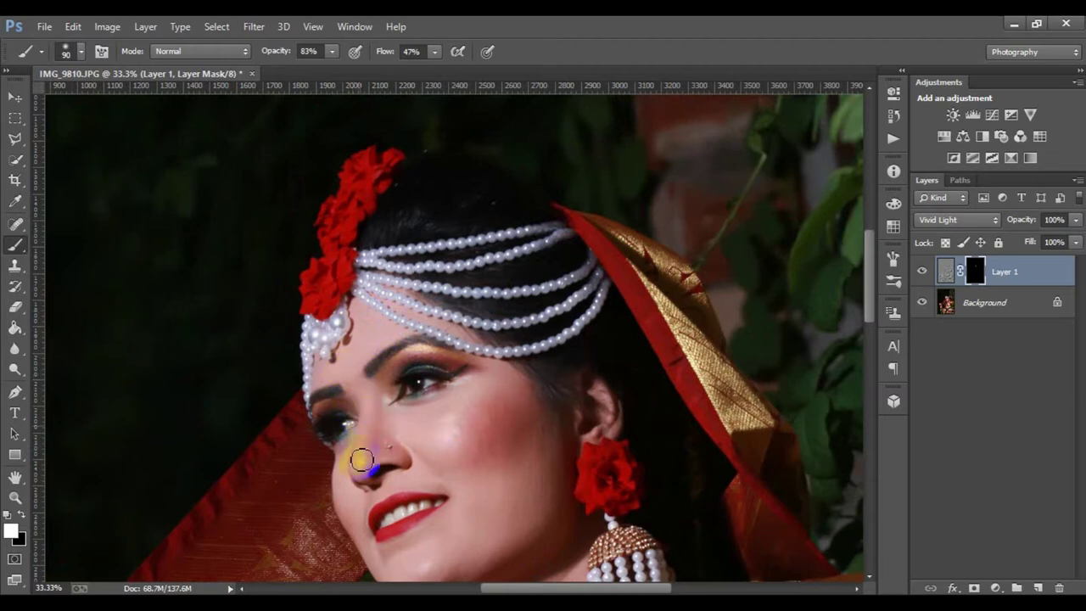
{"action": "mouse_move", "coordinate": [374, 398]}
{"action": "left_mouse_down"}
{"action": "mouse_move", "coordinate": [371, 410]}
{"action": "mouse_move", "coordinate": [432, 420]}
{"action": "mouse_move", "coordinate": [432, 400]}
{"action": "mouse_move", "coordinate": [506, 371]}
{"action": "mouse_move", "coordinate": [519, 446]}
{"action": "left_mouse_up"}
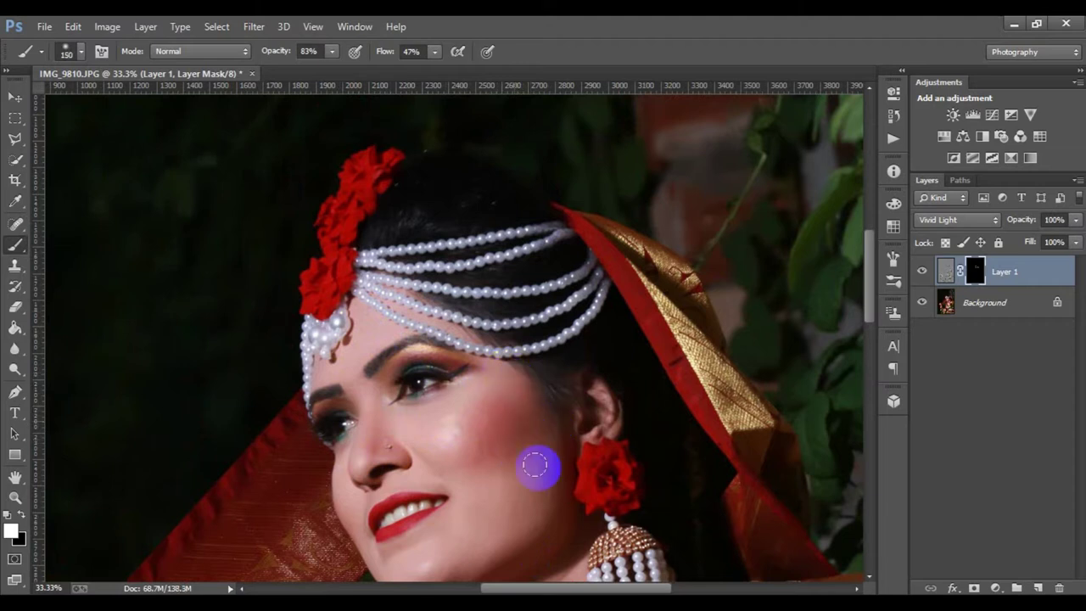
{"action": "key", "text": "bracketright"}
{"action": "key", "text": "bracketright"}
{"action": "mouse_move", "coordinate": [524, 465]}
{"action": "left_mouse_down"}
{"action": "mouse_move", "coordinate": [480, 424]}
{"action": "mouse_move", "coordinate": [509, 453]}
{"action": "mouse_move", "coordinate": [442, 430]}
{"action": "mouse_move", "coordinate": [512, 453]}
{"action": "mouse_move", "coordinate": [477, 483]}
{"action": "left_mouse_up"}
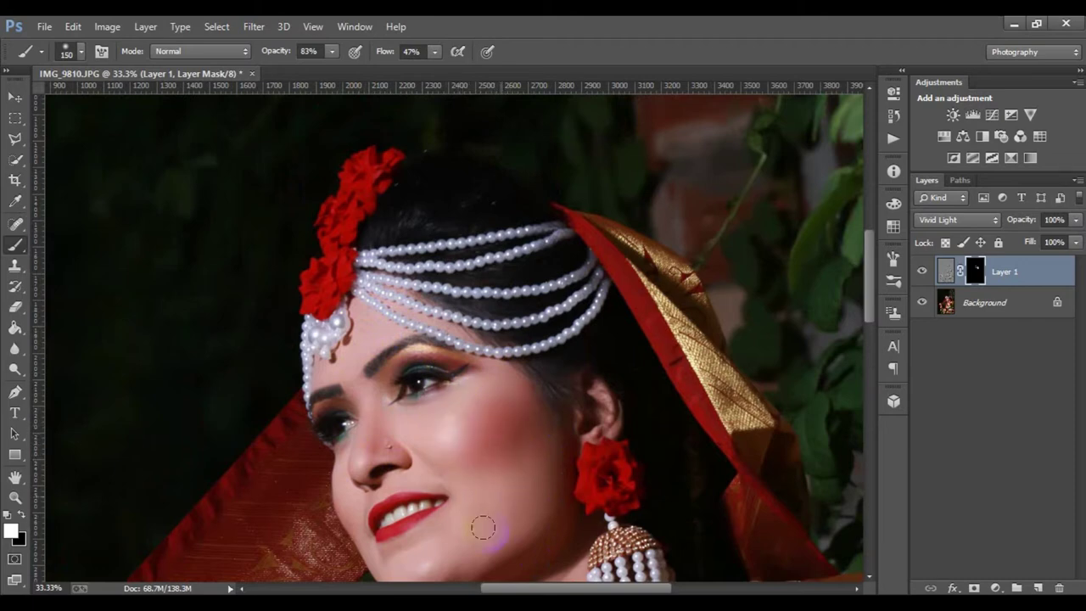
{"action": "mouse_move", "coordinate": [483, 528]}
{"action": "left_mouse_down"}
{"action": "mouse_move", "coordinate": [526, 524]}
{"action": "mouse_move", "coordinate": [483, 512]}
{"action": "mouse_move", "coordinate": [521, 451]}
{"action": "mouse_move", "coordinate": [537, 464]}
{"action": "mouse_move", "coordinate": [467, 503]}
{"action": "mouse_move", "coordinate": [423, 509]}
{"action": "left_mouse_up"}
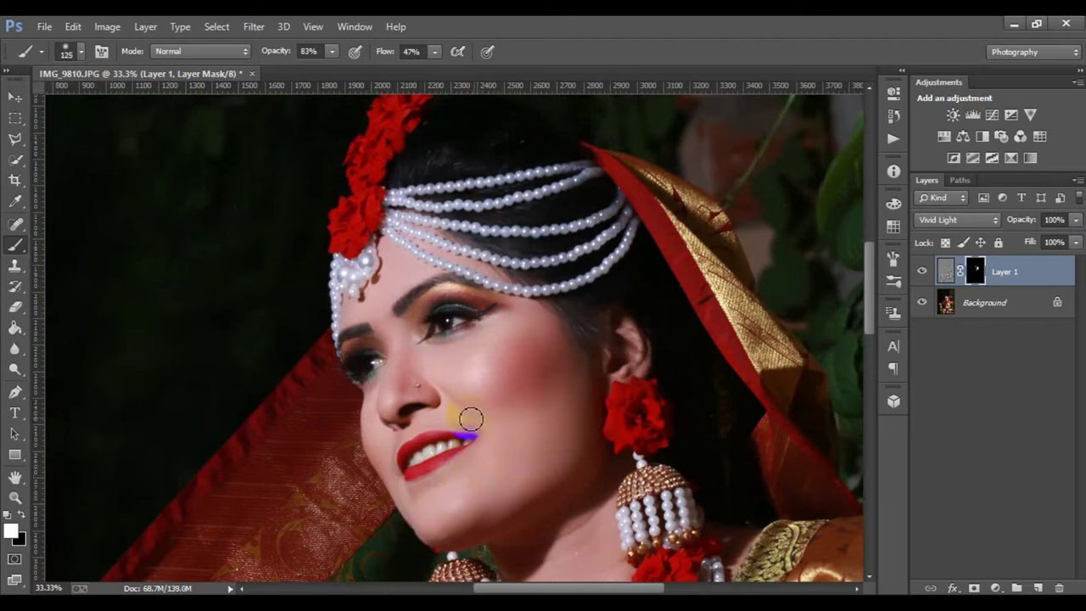
{"action": "mouse_move", "coordinate": [465, 425]}
{"action": "left_mouse_down"}
{"action": "mouse_move", "coordinate": [407, 416]}
{"action": "mouse_move", "coordinate": [468, 432]}
{"action": "mouse_move", "coordinate": [431, 417]}
{"action": "mouse_move", "coordinate": [454, 405]}
{"action": "mouse_move", "coordinate": [383, 475]}
{"action": "mouse_move", "coordinate": [359, 416]}
{"action": "mouse_move", "coordinate": [363, 388]}
{"action": "mouse_move", "coordinate": [591, 469]}
{"action": "mouse_move", "coordinate": [538, 517]}
{"action": "mouse_move", "coordinate": [534, 315]}
{"action": "mouse_move", "coordinate": [514, 331]}
{"action": "mouse_move", "coordinate": [526, 315]}
{"action": "left_mouse_up"}
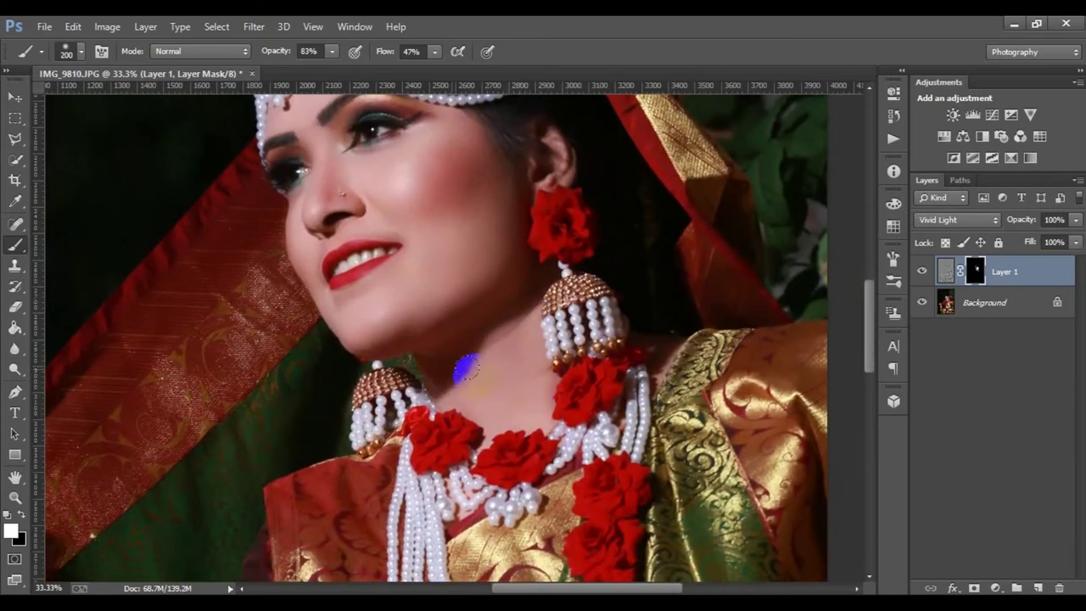
{"action": "mouse_move", "coordinate": [466, 370]}
{"action": "left_mouse_down"}
{"action": "mouse_move", "coordinate": [444, 368]}
{"action": "mouse_move", "coordinate": [452, 273]}
{"action": "mouse_move", "coordinate": [461, 359]}
{"action": "mouse_move", "coordinate": [444, 230]}
{"action": "mouse_move", "coordinate": [479, 314]}
{"action": "mouse_move", "coordinate": [439, 331]}
{"action": "left_mouse_up"}
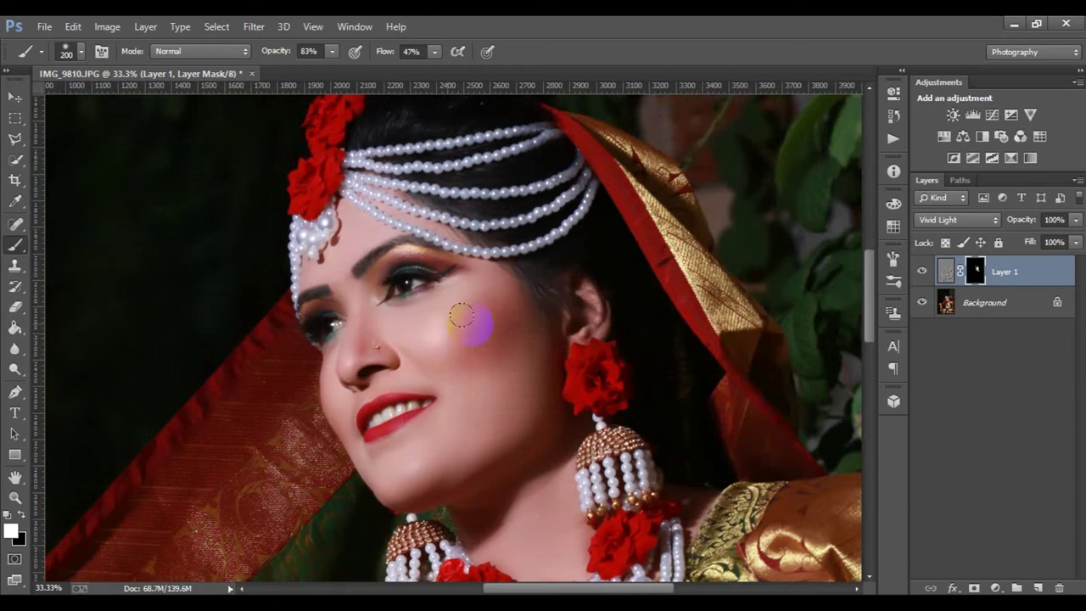
{"action": "left_click_drag", "start_coordinate": [459, 280], "coordinate": [415, 311]}
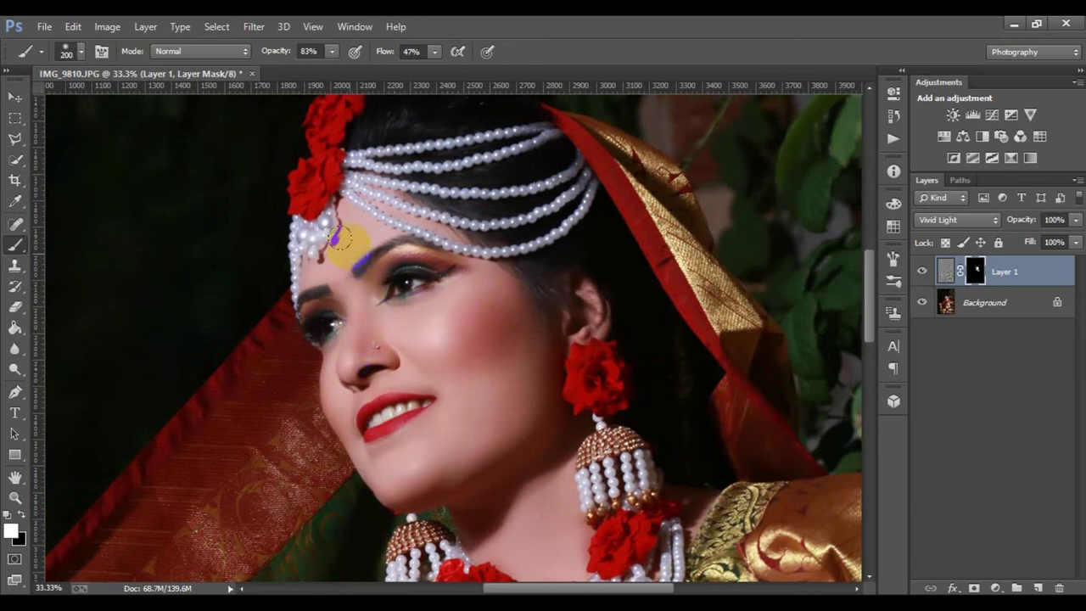
{"action": "left_click_drag", "start_coordinate": [353, 322], "coordinate": [383, 281]}
{"action": "left_click_drag", "start_coordinate": [414, 375], "coordinate": [425, 392]}
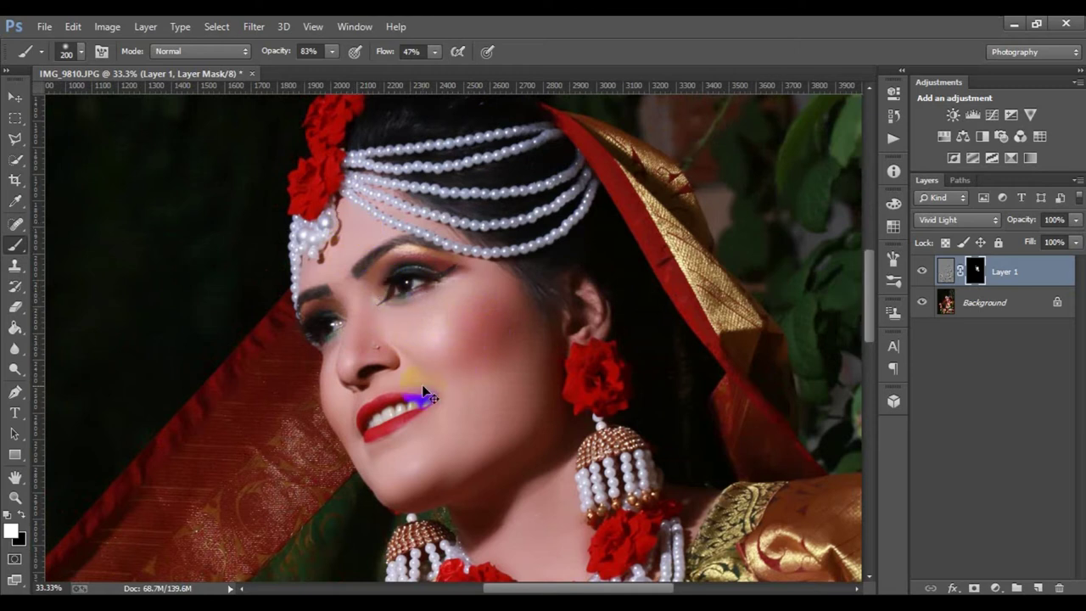
Toggle Layer 1 off and on to compare before and after, then zoom out to fit the photo.
{"action": "left_click", "coordinate": [921, 271]}
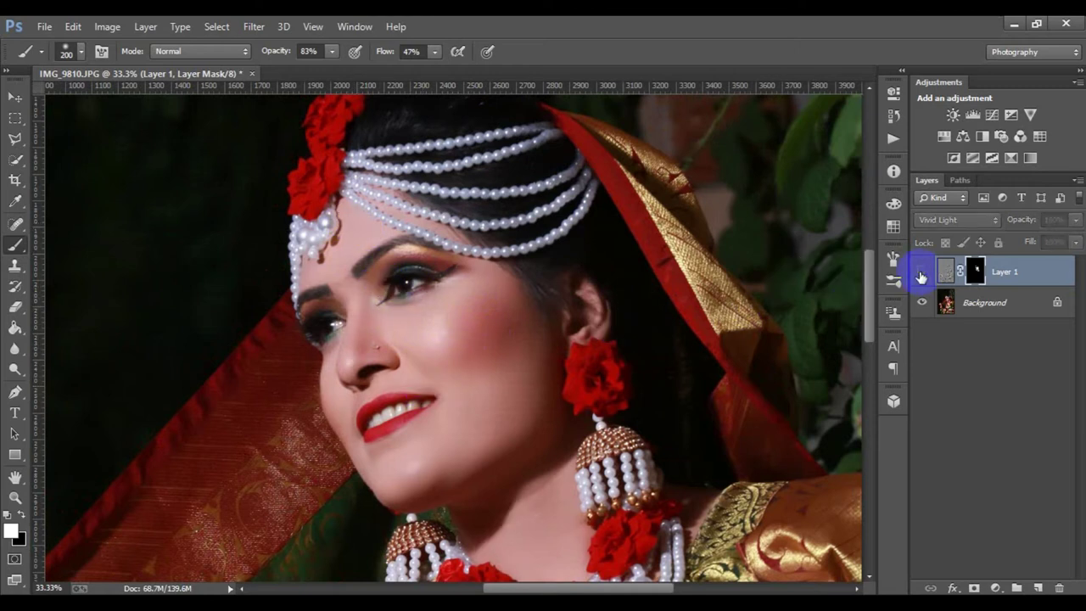
{"action": "left_click", "coordinate": [921, 274]}
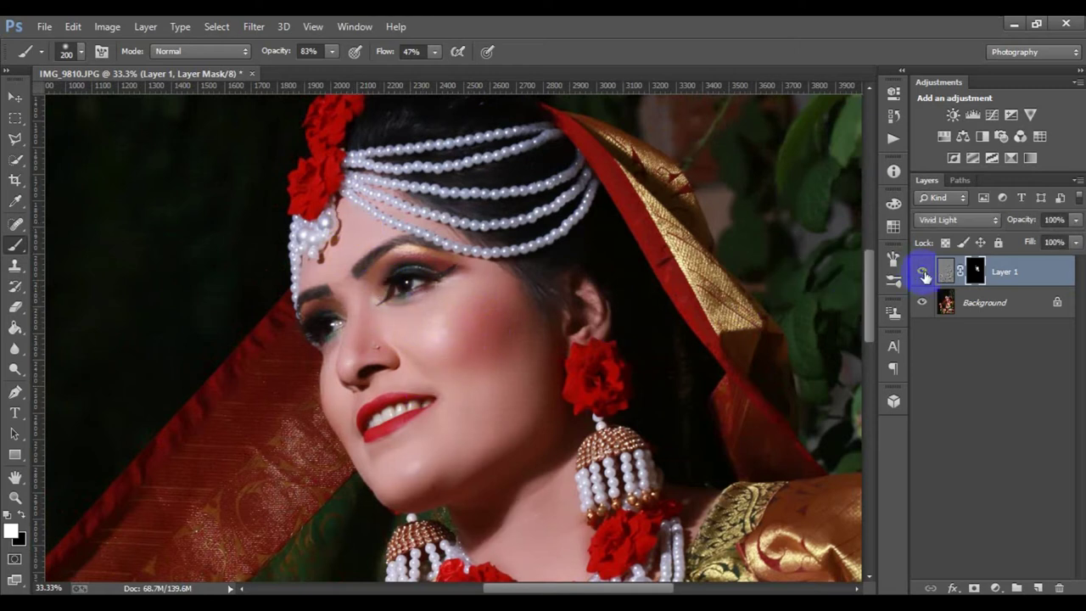
{"action": "left_click", "coordinate": [923, 272]}
{"action": "left_click", "coordinate": [922, 273]}
{"action": "left_click", "coordinate": [922, 272]}
{"action": "key", "text": "ctrl+minus"}
{"action": "key", "text": "ctrl+minus"}
{"action": "key", "text": "ctrl+minus"}
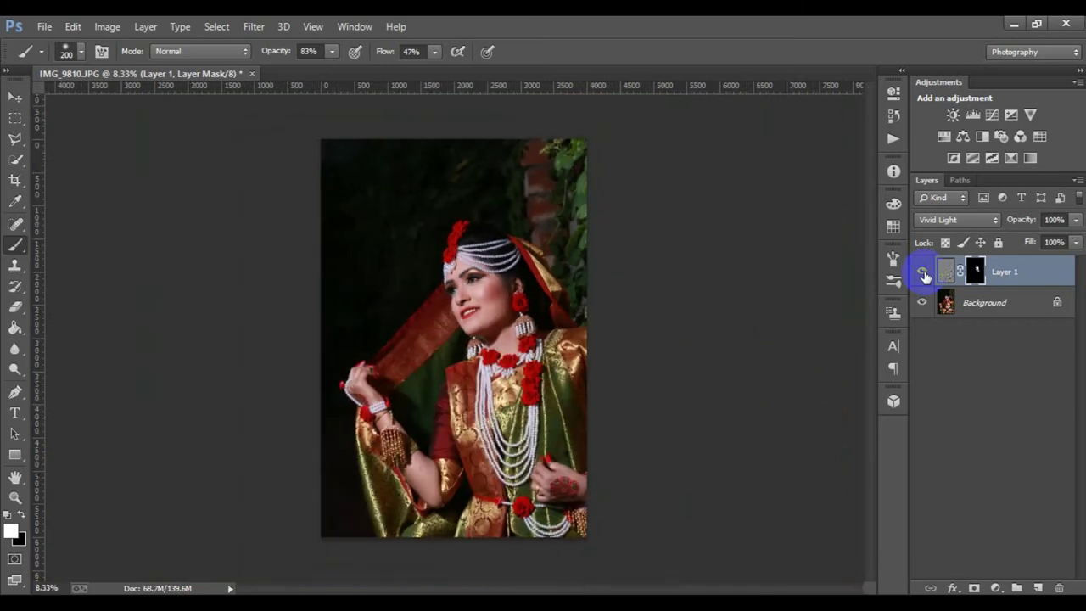
Merge visible layers into the Background and duplicate it as a Background copy.
{"action": "right_click", "coordinate": [1025, 268]}
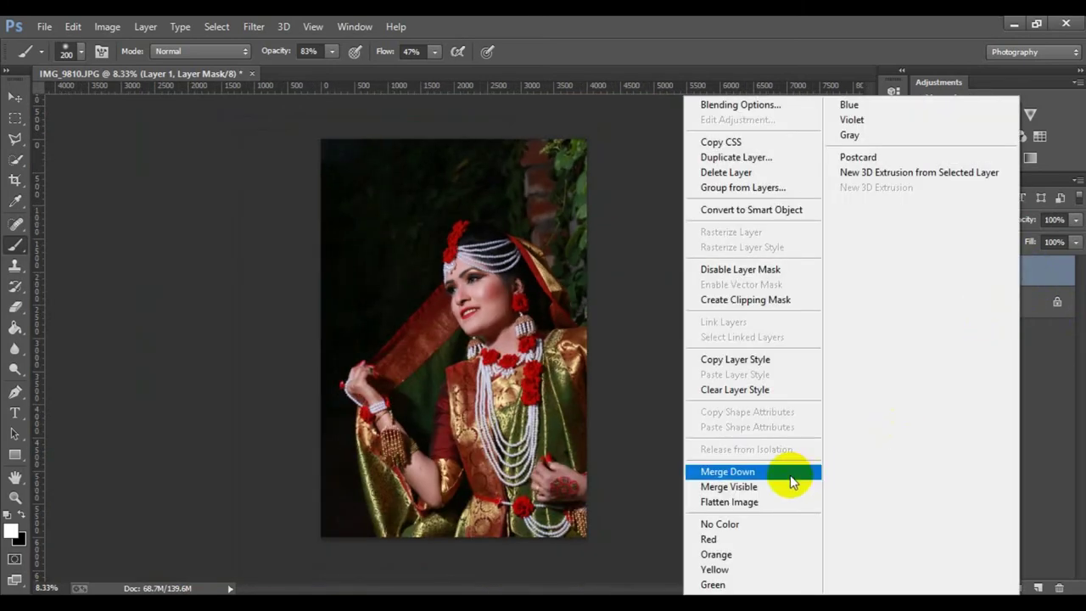
{"action": "left_click", "coordinate": [748, 487]}
{"action": "left_click_drag", "start_coordinate": [1018, 273], "coordinate": [1038, 588]}
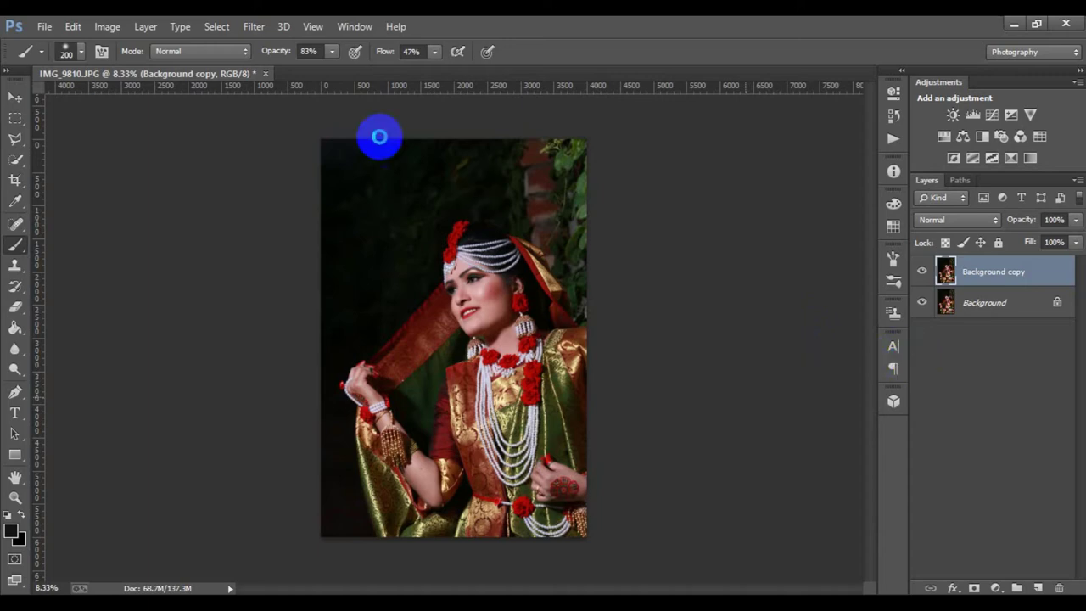
In Camera Raw set Contrast +31, Shadows +100, Highlights -7, and Vibrance and Saturation -3.
{"action": "key", "text": "ctrl+shift+a"}
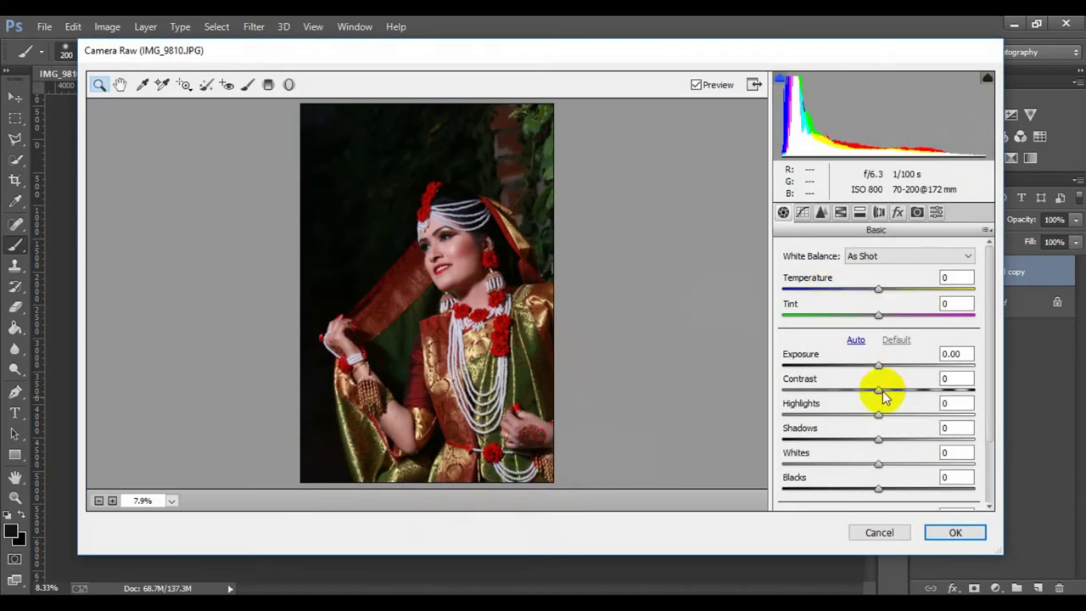
{"action": "left_click_drag", "start_coordinate": [880, 390], "coordinate": [895, 392]}
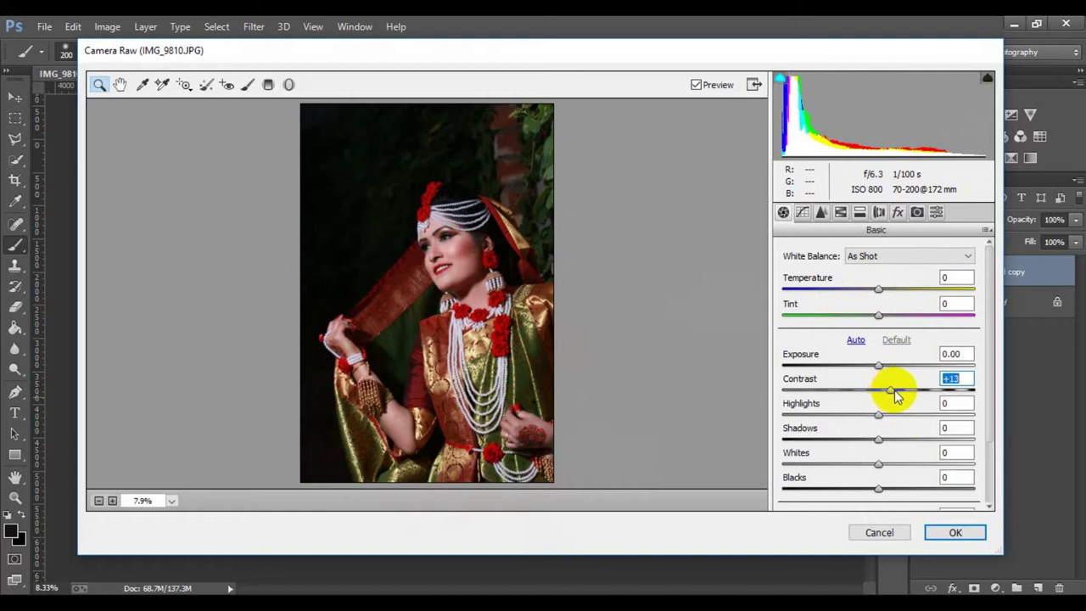
{"action": "left_click_drag", "start_coordinate": [918, 442], "coordinate": [978, 448]}
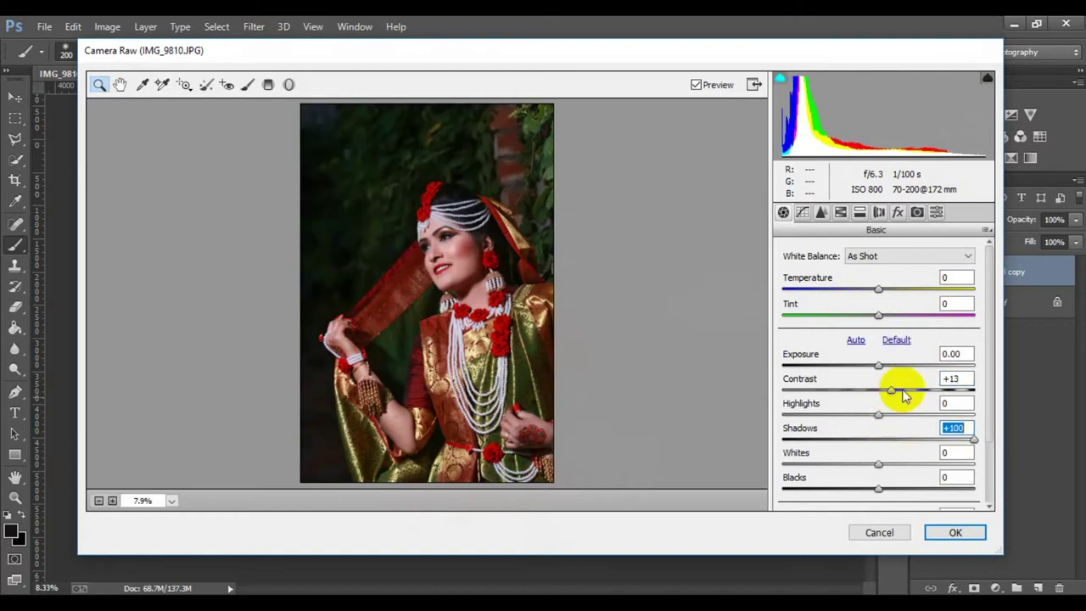
{"action": "mouse_move", "coordinate": [893, 389]}
{"action": "left_mouse_down"}
{"action": "mouse_move", "coordinate": [908, 389]}
{"action": "mouse_move", "coordinate": [872, 414]}
{"action": "left_mouse_up"}
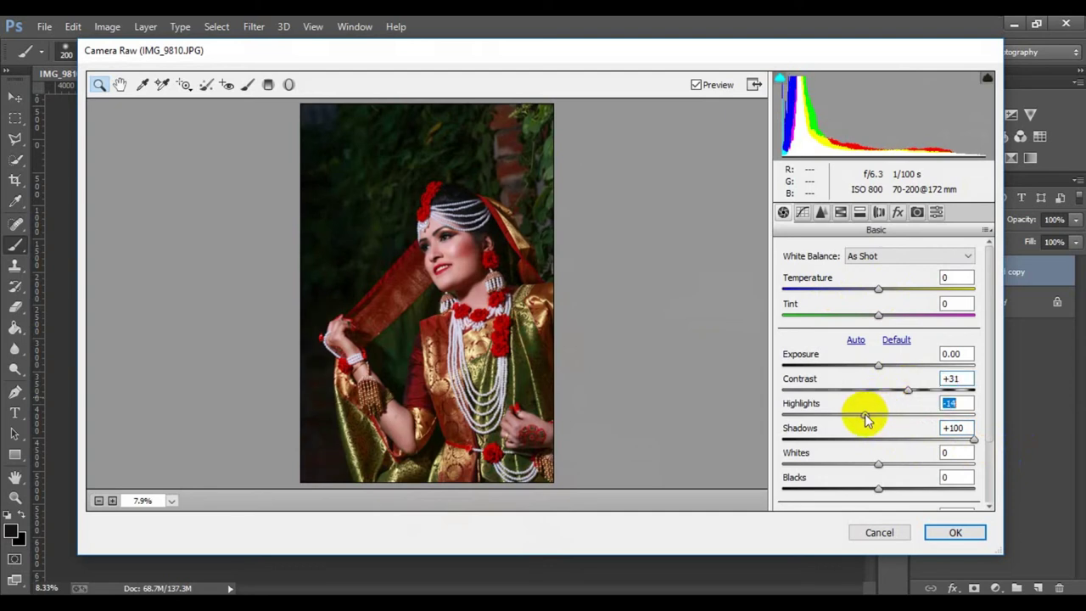
{"action": "scroll", "coordinate": [815, 461], "scroll_direction": "down", "scroll_amount": 1}
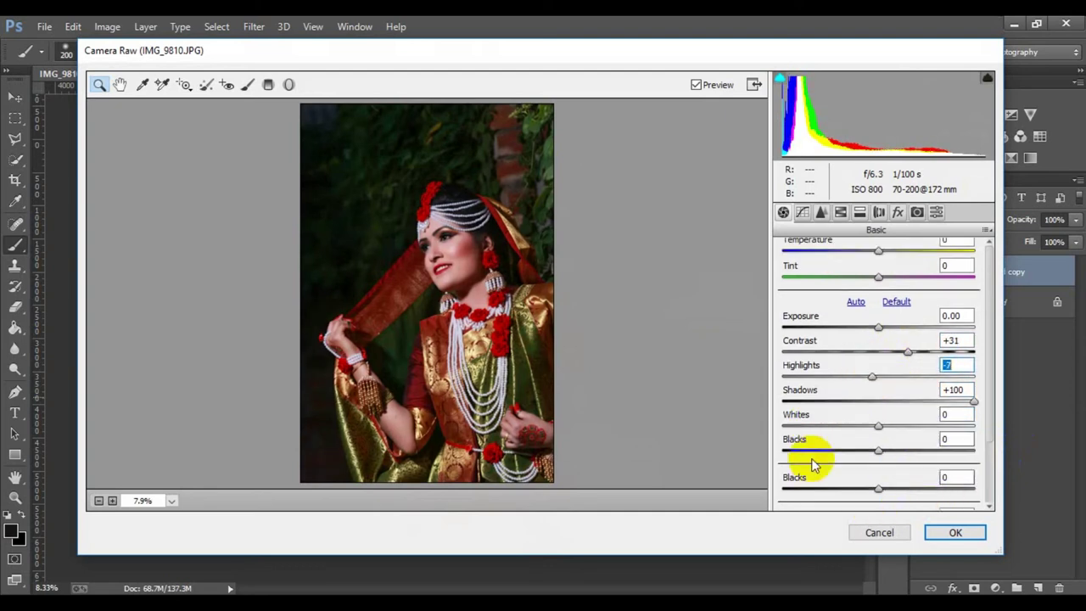
{"action": "scroll", "coordinate": [880, 458], "scroll_direction": "down", "scroll_amount": 1}
{"action": "left_click", "coordinate": [944, 459]}
{"action": "type", "text": "-3"}
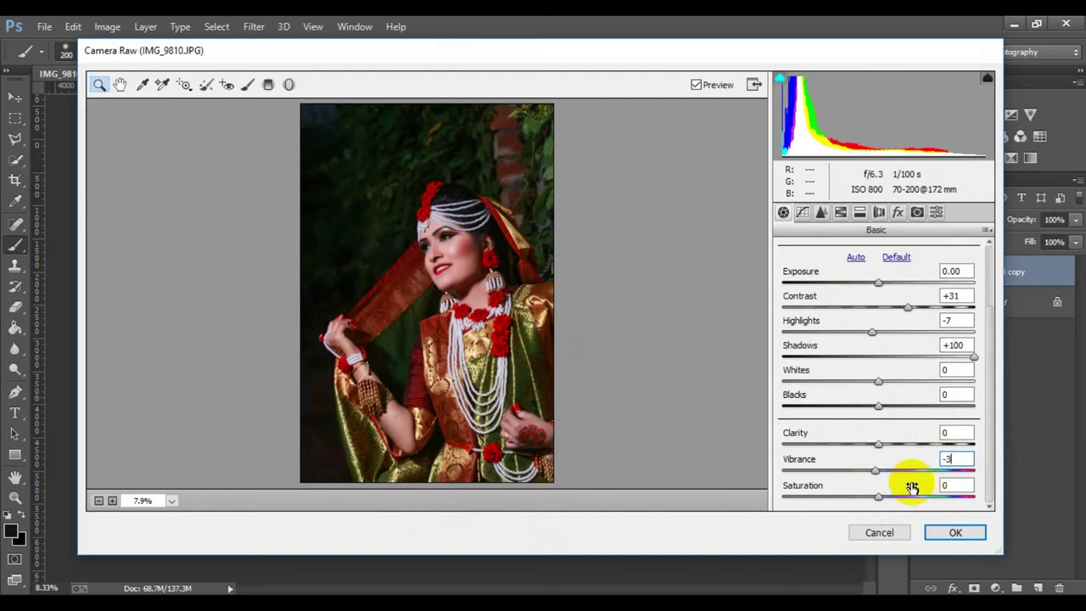
{"action": "left_click", "coordinate": [954, 485]}
{"action": "type", "text": "-3"}
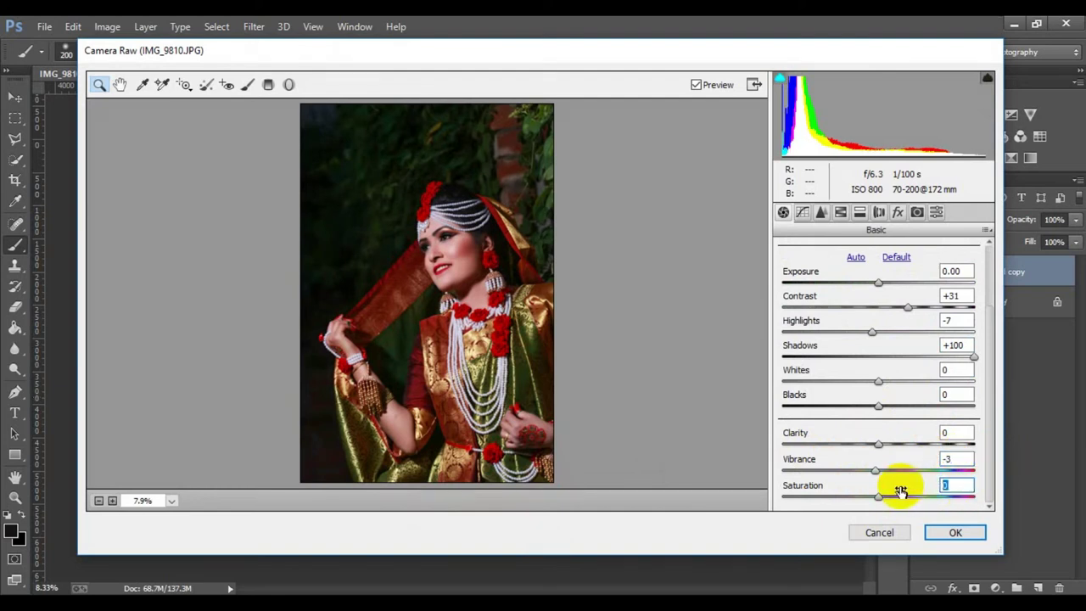
{"action": "left_click", "coordinate": [839, 212]}
Set HSL saturation Yellows +18, Greens +100, Reds +11, Oranges -6, Aquas +88, and Greens hue -53.
{"action": "left_click", "coordinate": [976, 370]}
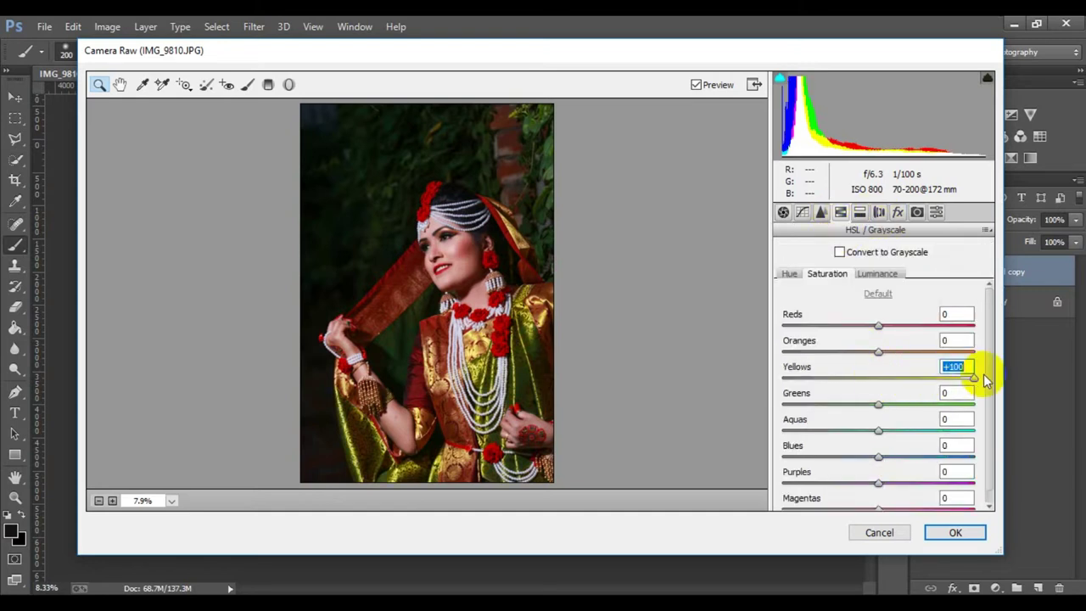
{"action": "type", "text": "21"}
{"action": "key", "text": "Return"}
{"action": "left_click_drag", "start_coordinate": [890, 402], "coordinate": [1018, 400]}
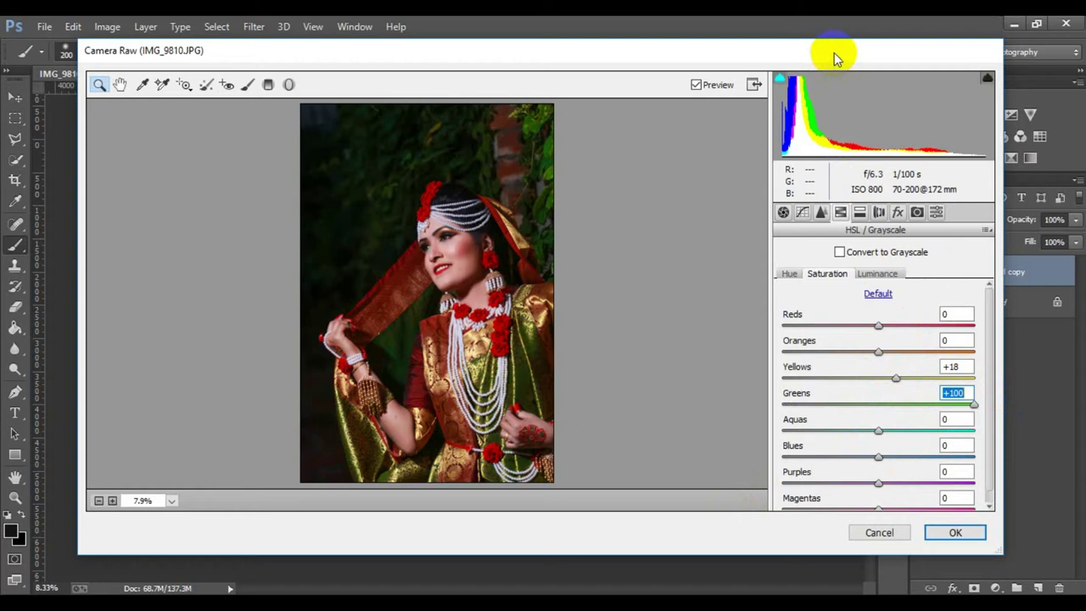
{"action": "left_click", "coordinate": [880, 328]}
{"action": "mouse_move", "coordinate": [880, 328]}
{"action": "left_mouse_down"}
{"action": "mouse_move", "coordinate": [890, 326]}
{"action": "mouse_move", "coordinate": [870, 350]}
{"action": "mouse_move", "coordinate": [883, 357]}
{"action": "left_mouse_up"}
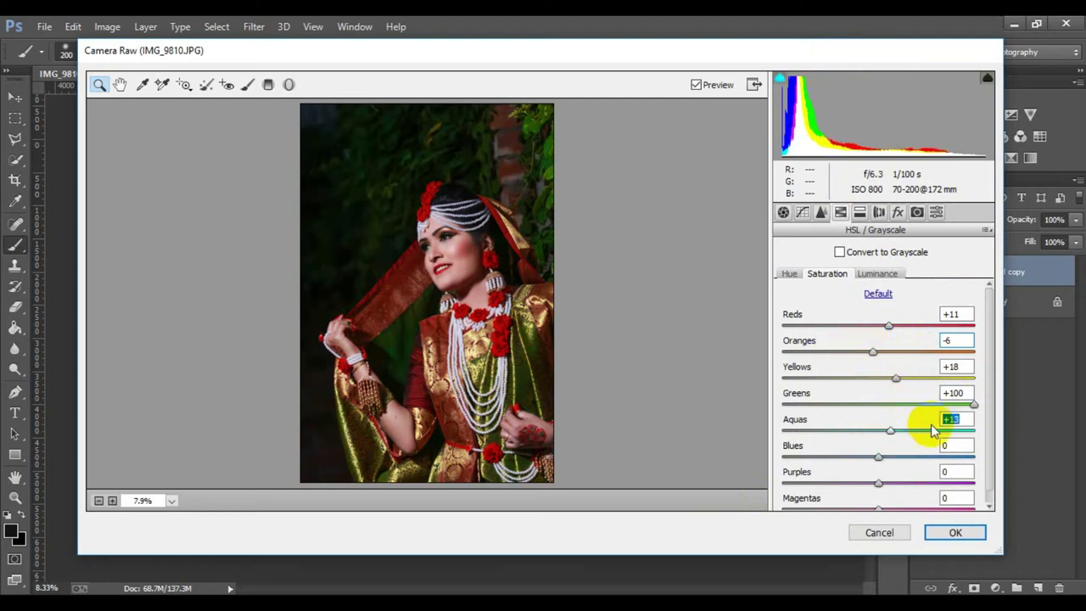
{"action": "left_click_drag", "start_coordinate": [878, 430], "coordinate": [965, 416]}
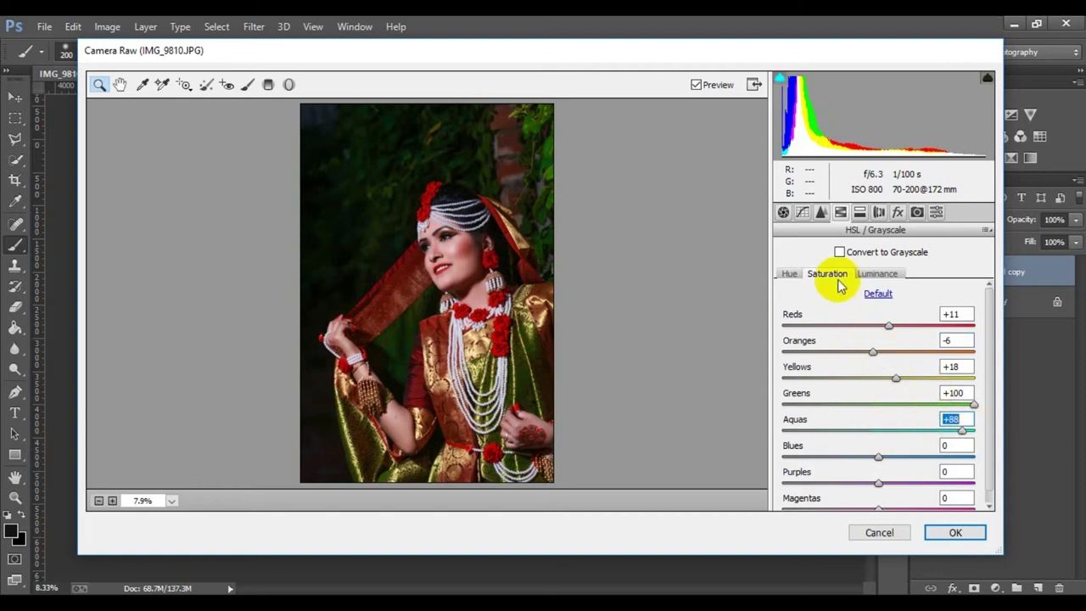
{"action": "left_click", "coordinate": [789, 274]}
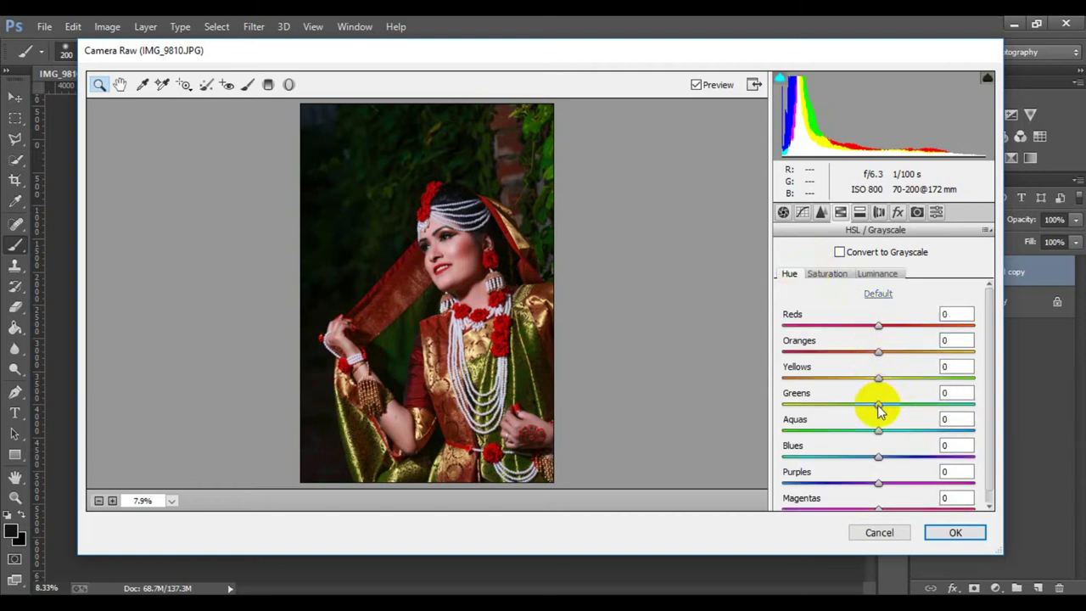
{"action": "mouse_move", "coordinate": [879, 404]}
{"action": "left_mouse_down"}
{"action": "mouse_move", "coordinate": [779, 412]}
{"action": "mouse_move", "coordinate": [825, 412]}
{"action": "left_mouse_up"}
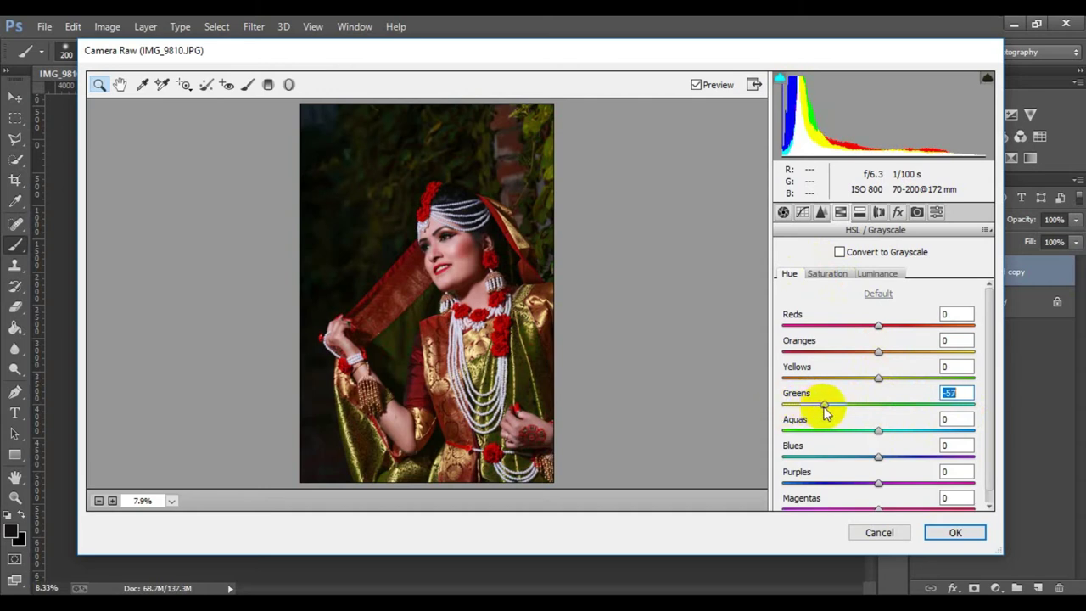
Commit the Camera Raw grading and toggle the Background copy layer repeatedly to compare before and after.
{"action": "left_click", "coordinate": [946, 535]}
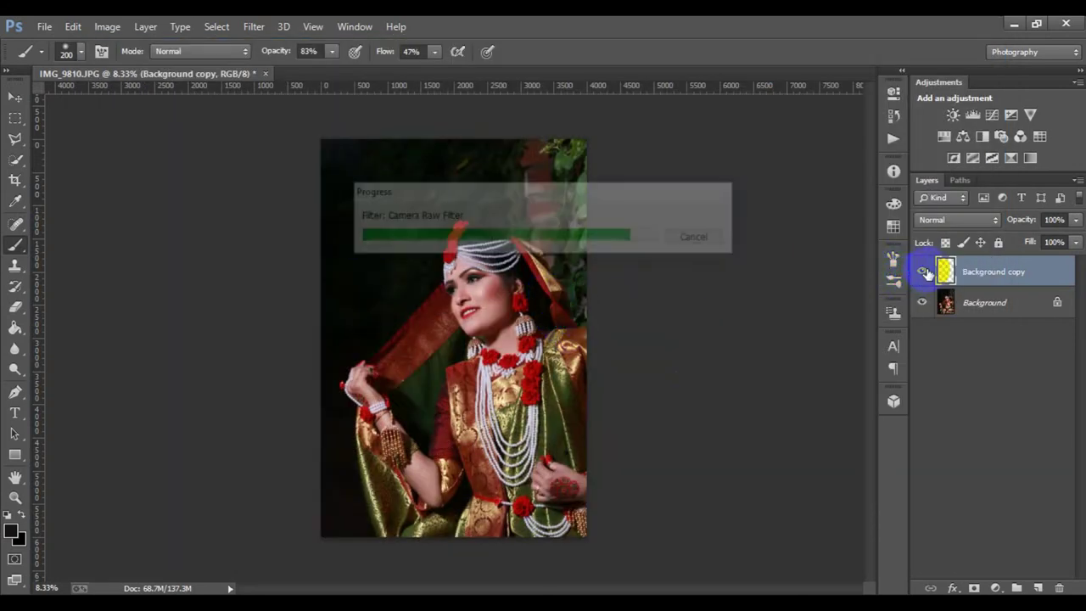
{"action": "left_click", "coordinate": [925, 272]}
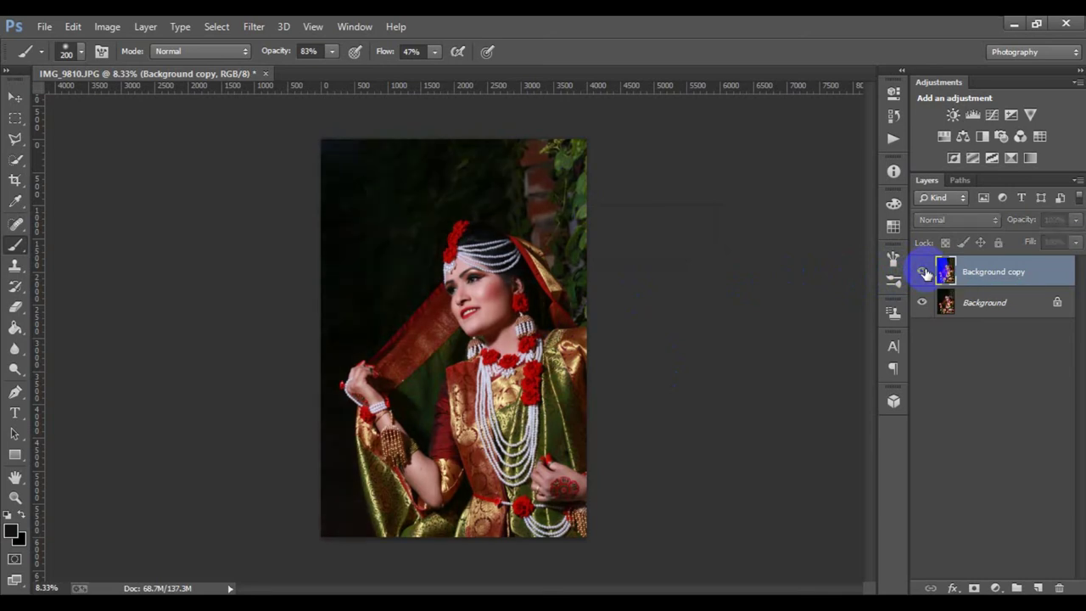
{"action": "left_click", "coordinate": [925, 272]}
{"action": "left_click", "coordinate": [923, 272]}
{"action": "left_click", "coordinate": [924, 273]}
{"action": "left_click", "coordinate": [924, 272]}
{"action": "left_click", "coordinate": [924, 272]}
{"action": "left_click", "coordinate": [924, 272]}
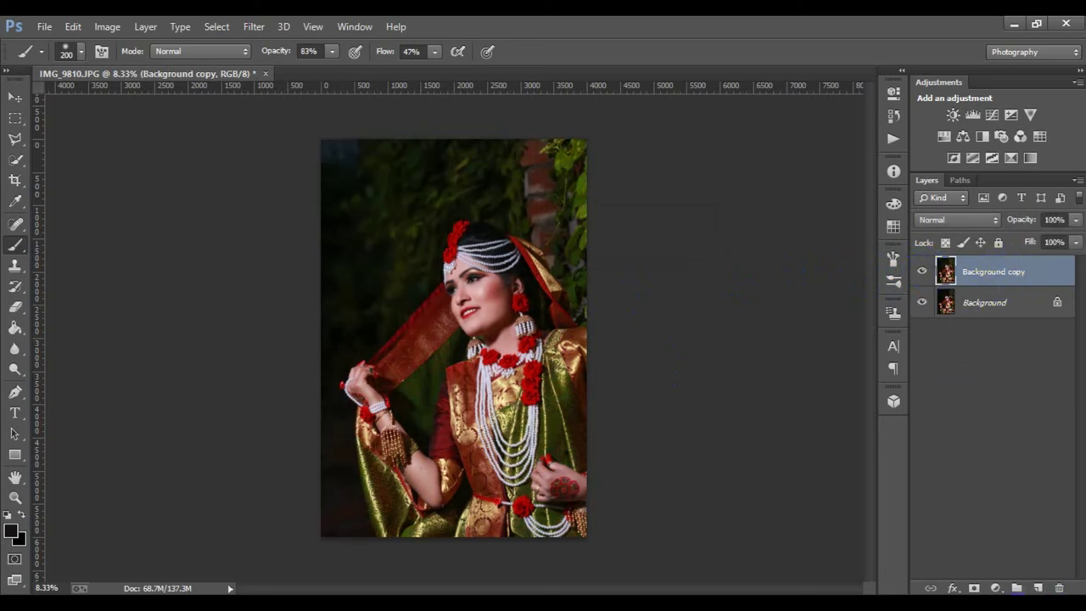
{"action": "left_click", "coordinate": [996, 588]}
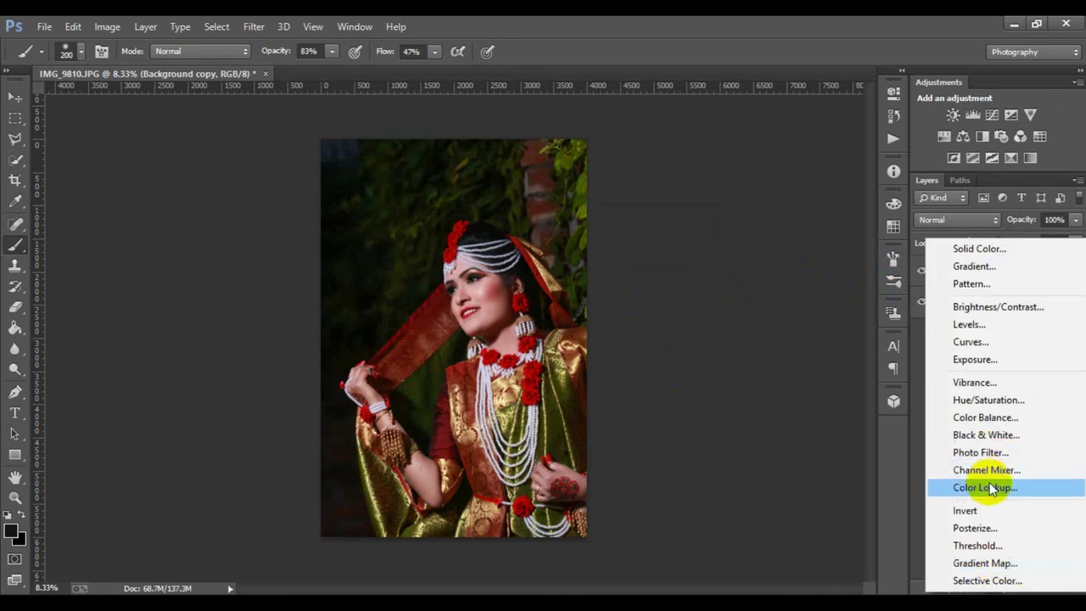
Add a Color Lookup layer using the Fuji ETERNA 250D Kodak 2395 look at 60% opacity.
{"action": "left_click", "coordinate": [989, 486]}
{"action": "left_click", "coordinate": [827, 132]}
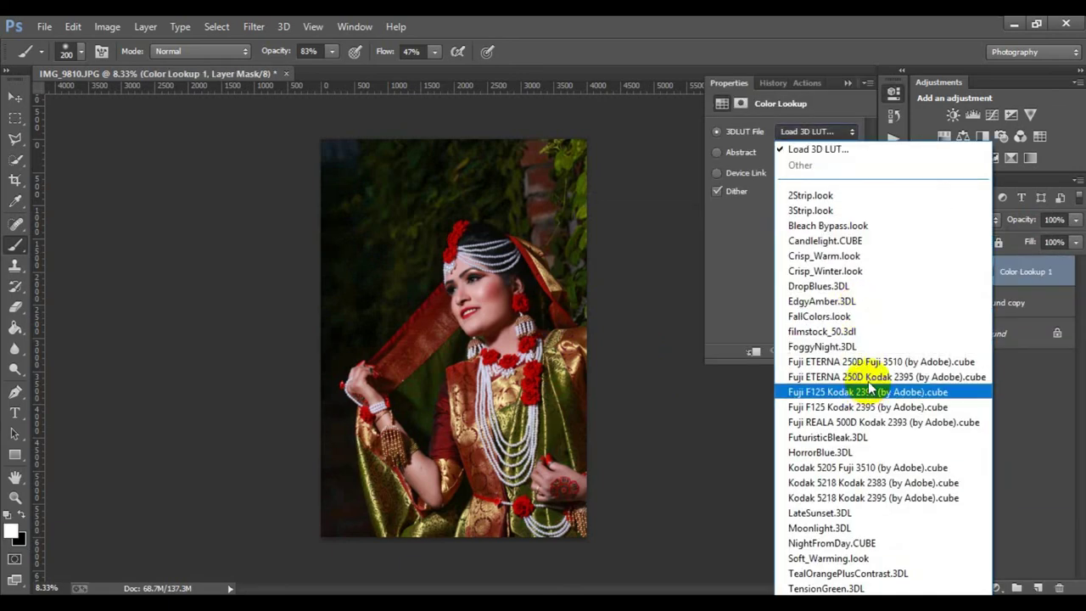
{"action": "left_click", "coordinate": [874, 379]}
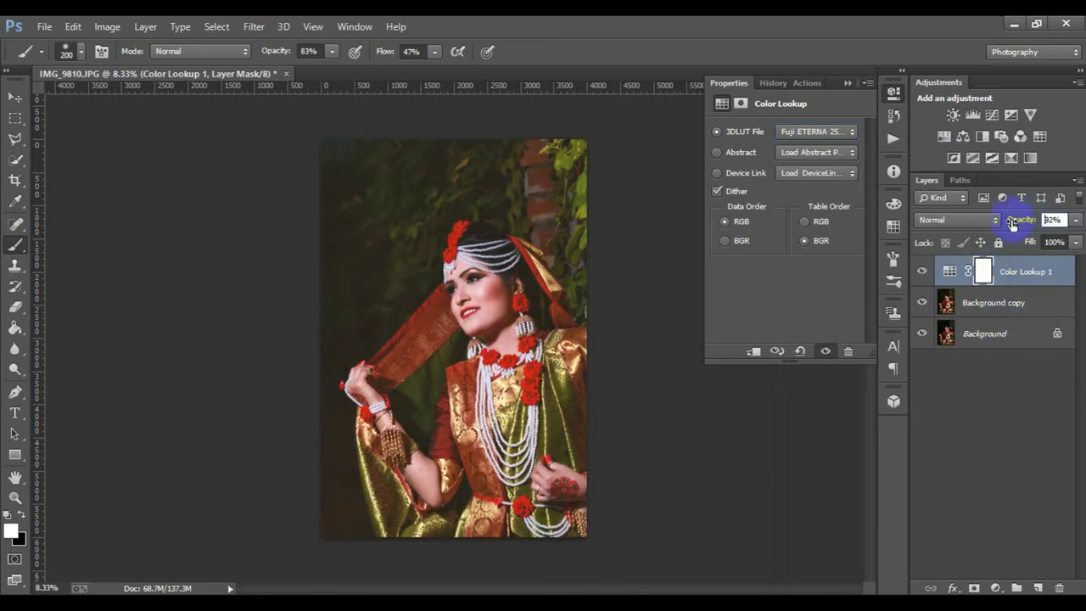
{"action": "mouse_move", "coordinate": [1012, 223]}
{"action": "left_mouse_down"}
{"action": "mouse_move", "coordinate": [1033, 245]}
{"action": "mouse_move", "coordinate": [1059, 231]}
{"action": "left_mouse_up"}
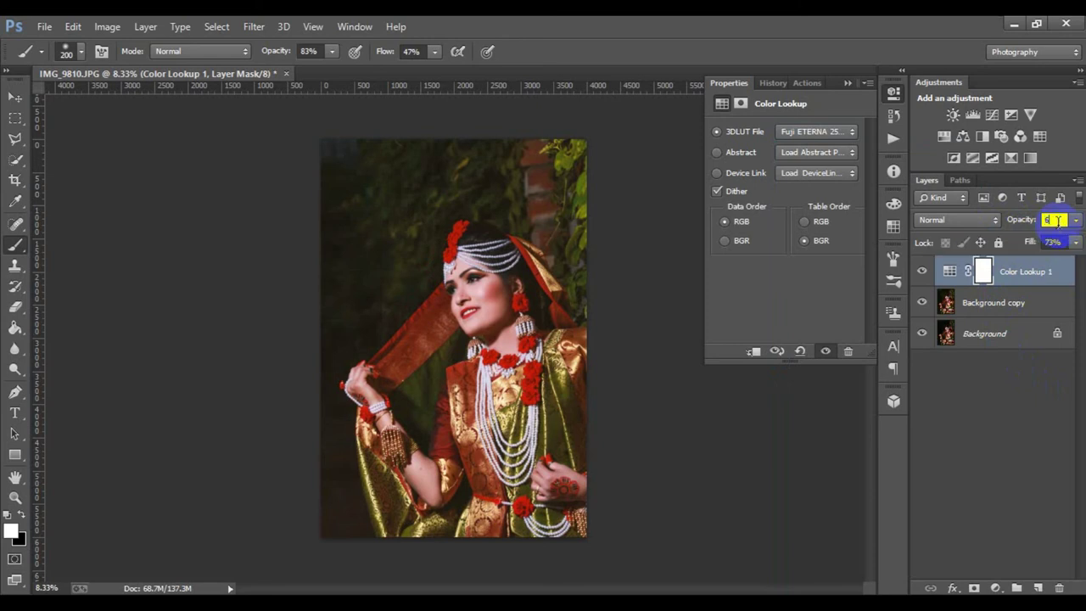
{"action": "type", "text": "60"}
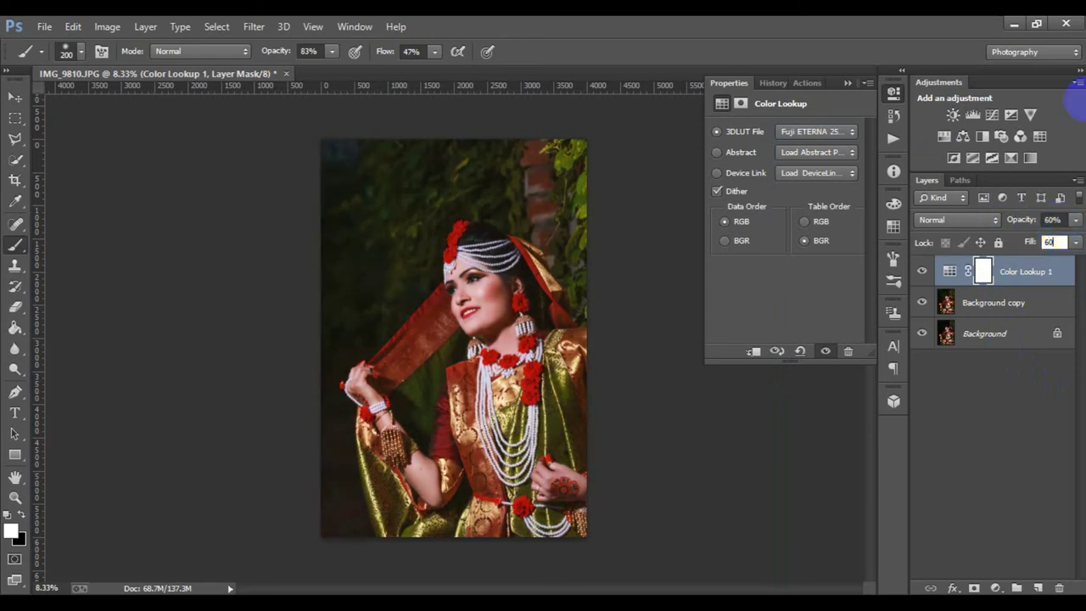
Add an Exposure layer with offset nudged to +0.0017, then select Background copy.
{"action": "left_click", "coordinate": [995, 588]}
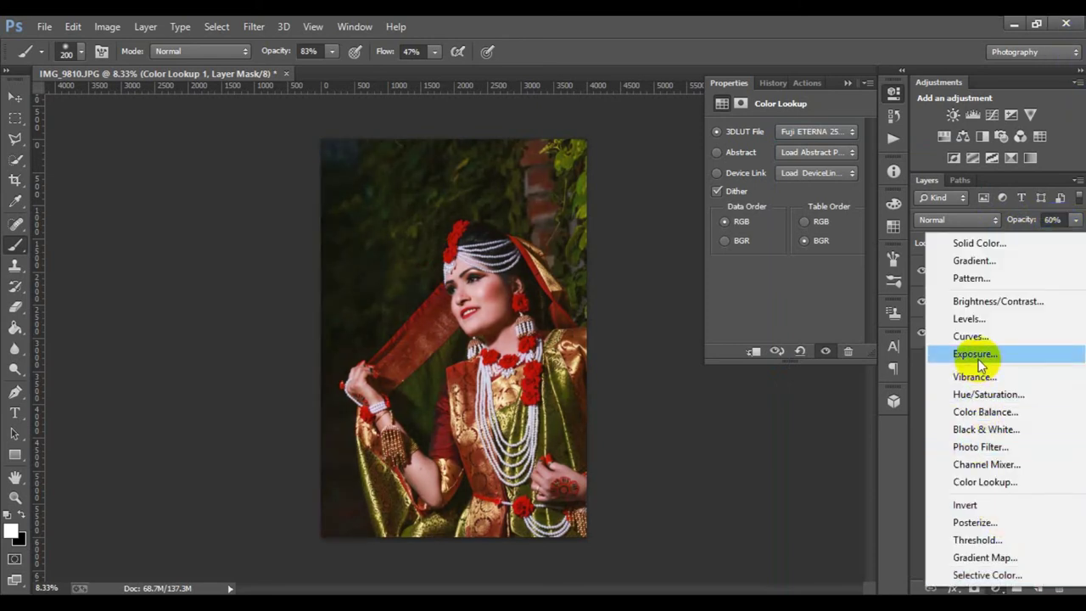
{"action": "left_click", "coordinate": [963, 353]}
{"action": "left_click_drag", "start_coordinate": [719, 194], "coordinate": [734, 193]}
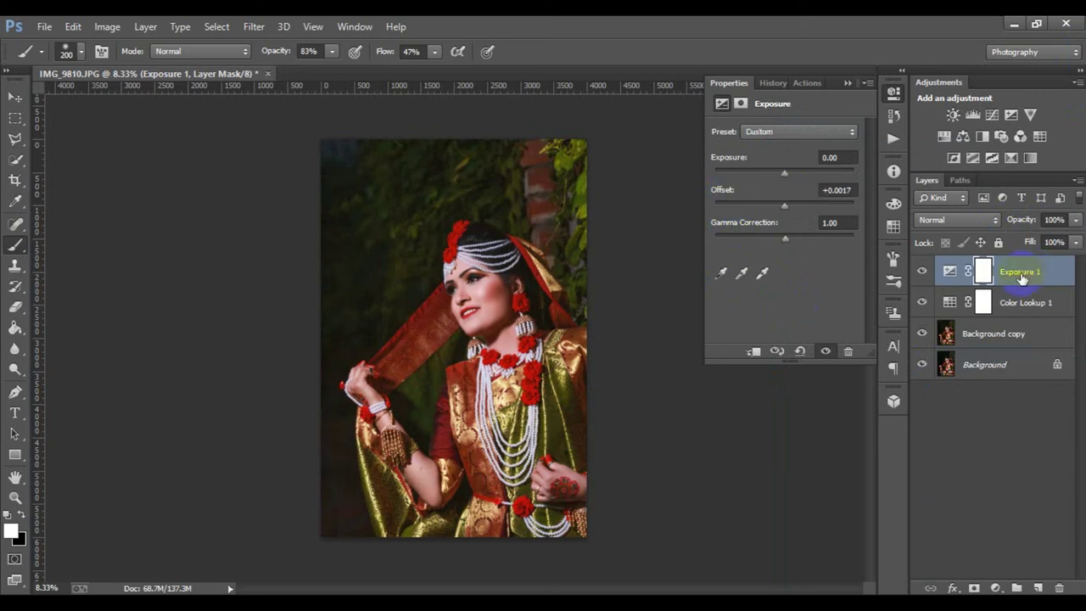
{"action": "left_click", "coordinate": [997, 337]}
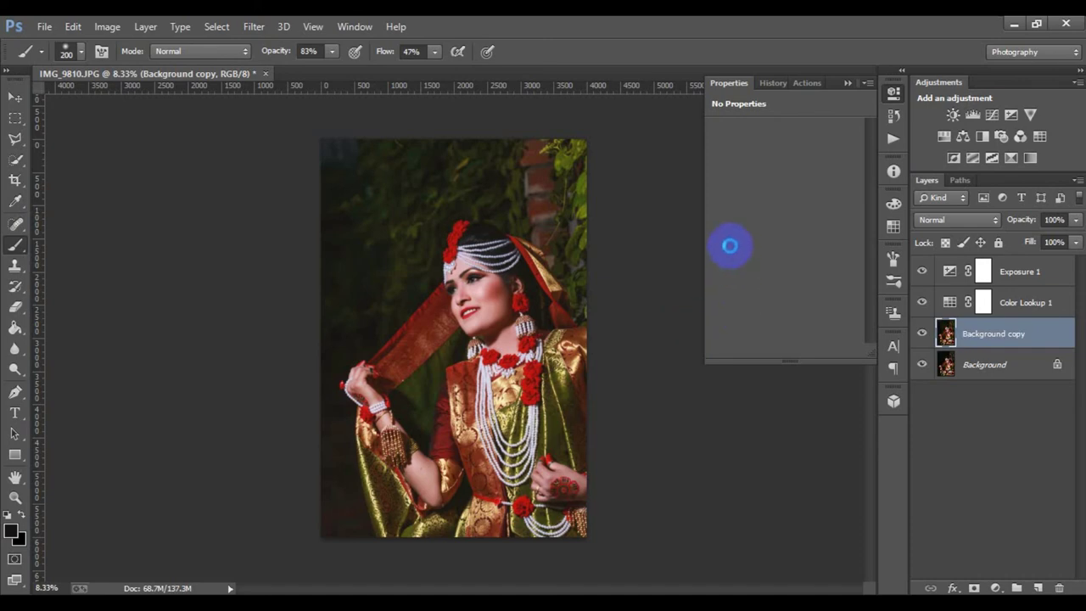
Apply a Camera Raw post-crop vignette to Background copy: Amount -17, Midpoint 42.
{"action": "key", "text": "ctrl+shift+a"}
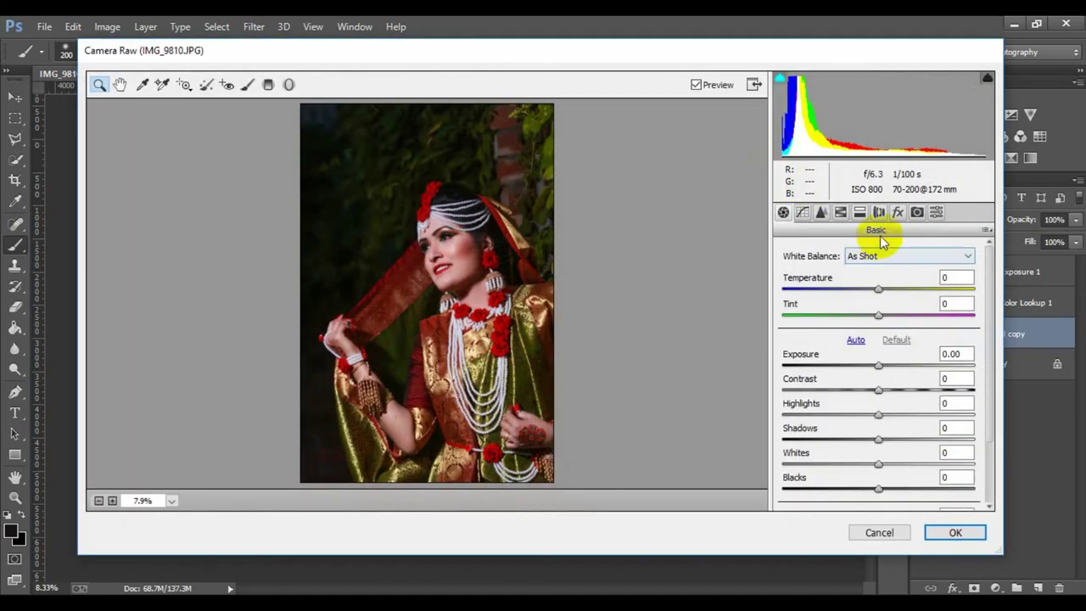
{"action": "left_click", "coordinate": [895, 212]}
{"action": "mouse_move", "coordinate": [878, 417]}
{"action": "left_mouse_down"}
{"action": "mouse_move", "coordinate": [862, 425]}
{"action": "mouse_move", "coordinate": [863, 444]}
{"action": "left_mouse_up"}
{"action": "left_click", "coordinate": [955, 532]}
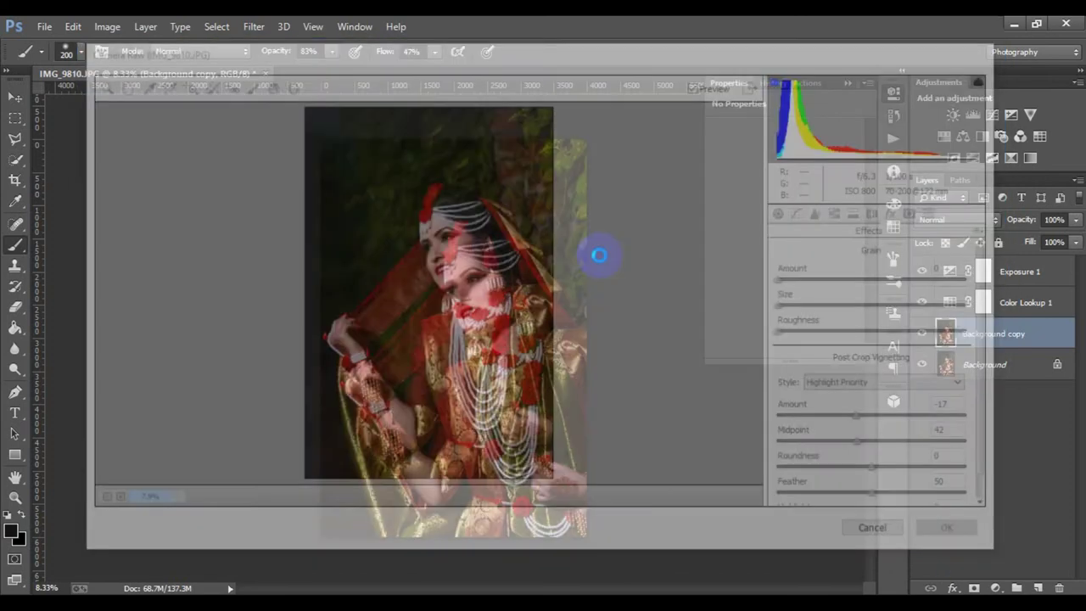